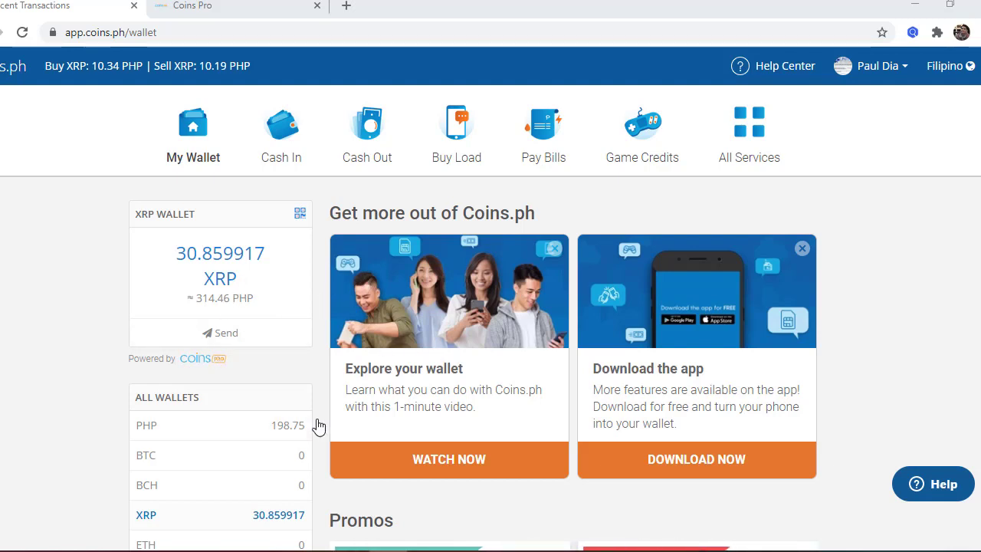
Open the currency conversion form for the XRP wallet.
click(244, 15)
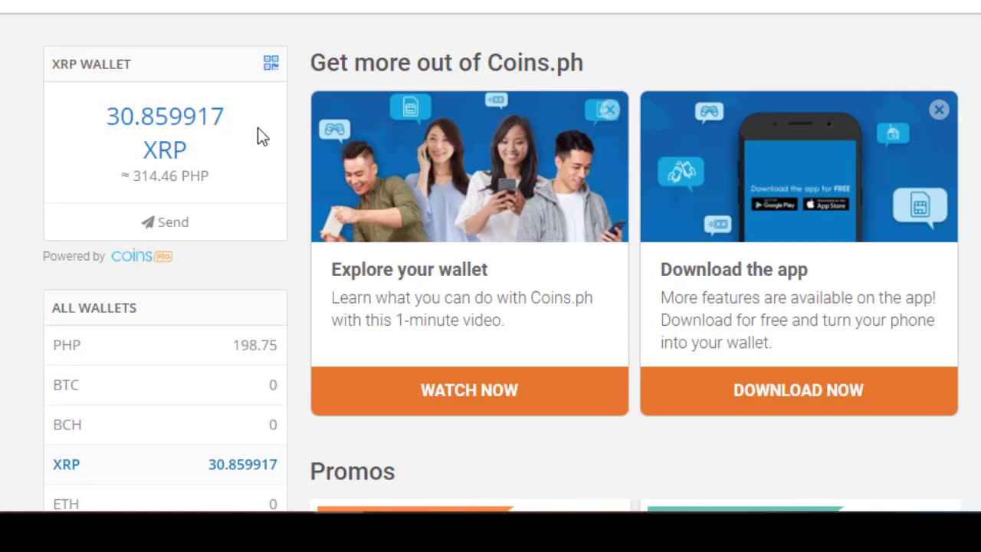
scroll(176, 247, down, 3)
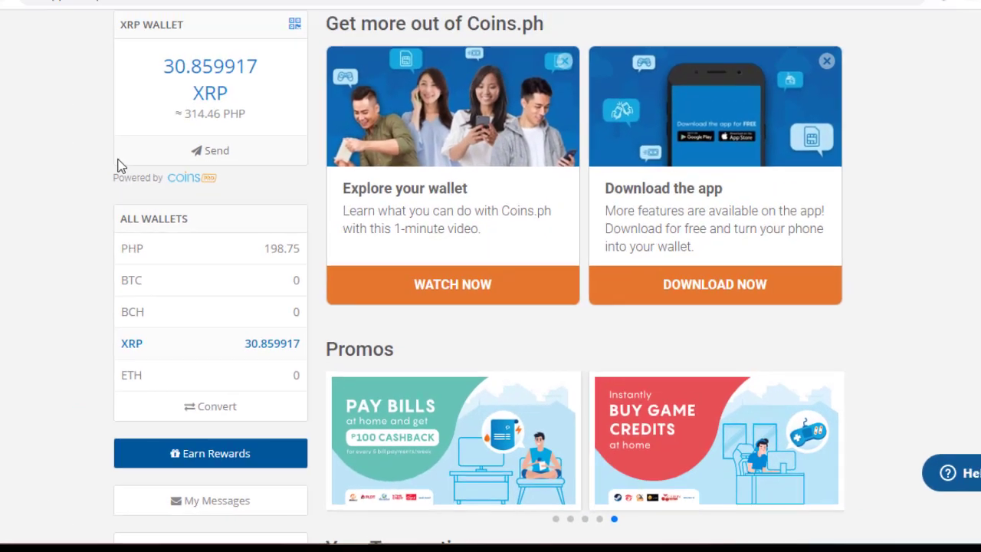
scroll(149, 298, up, 3)
scroll(150, 299, down, 3)
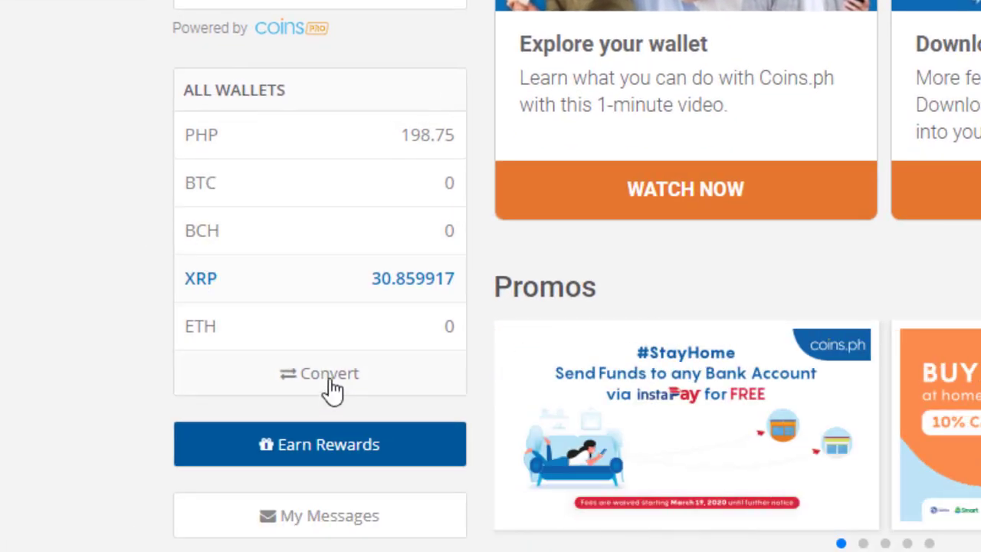
click(329, 376)
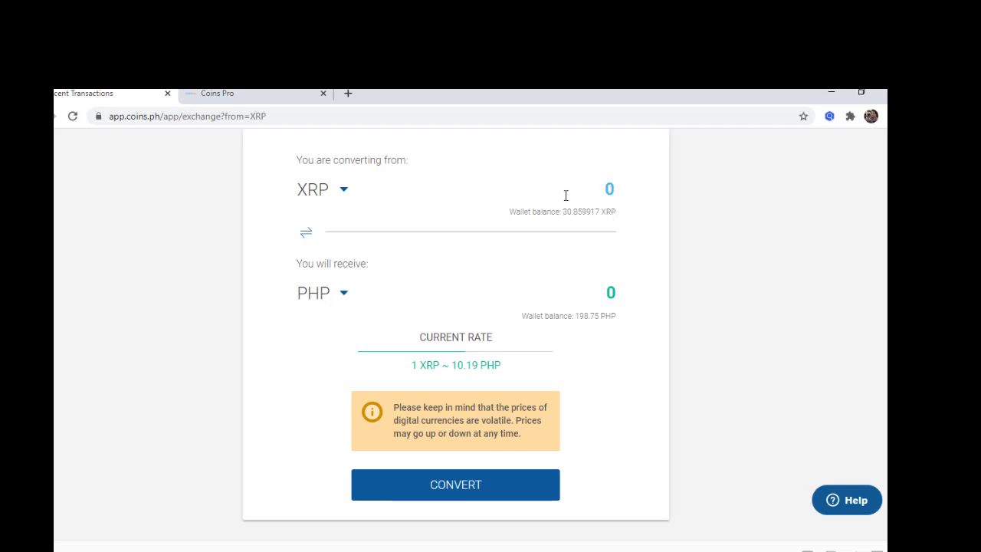
Set the amount to convert from XRP to PHP to the full wallet balance, 30.859917 XRP.
text(30)
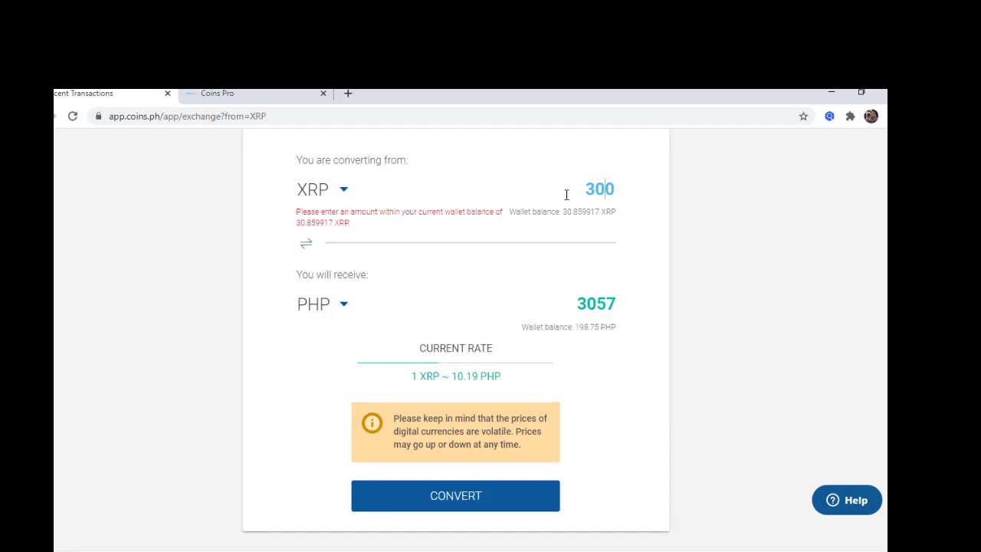
text(.)
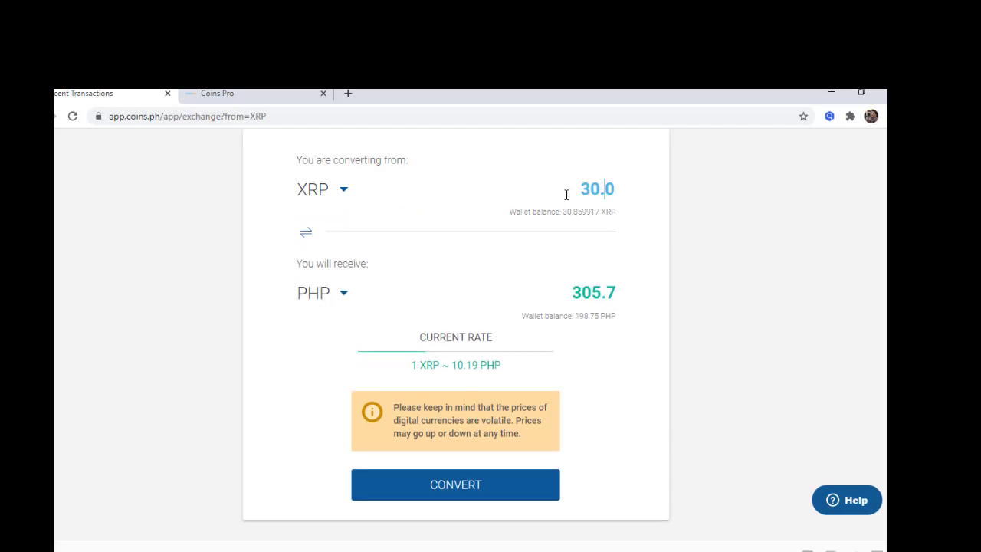
text(85)
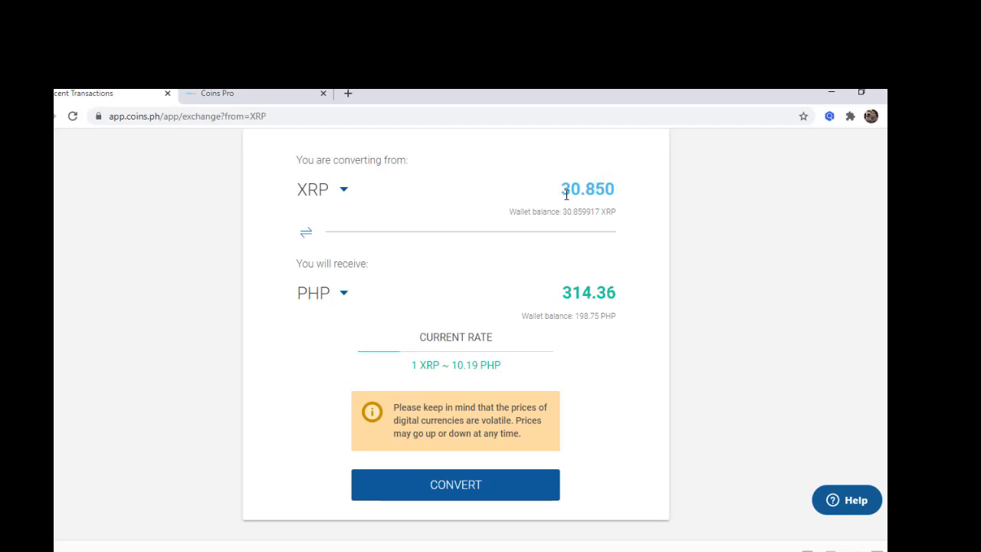
text(9917)
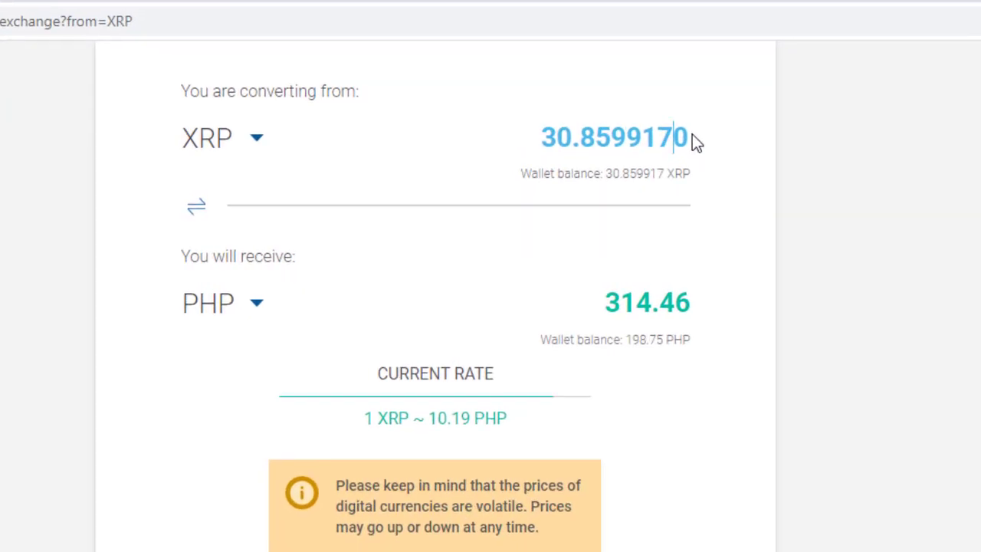
key(Delete)
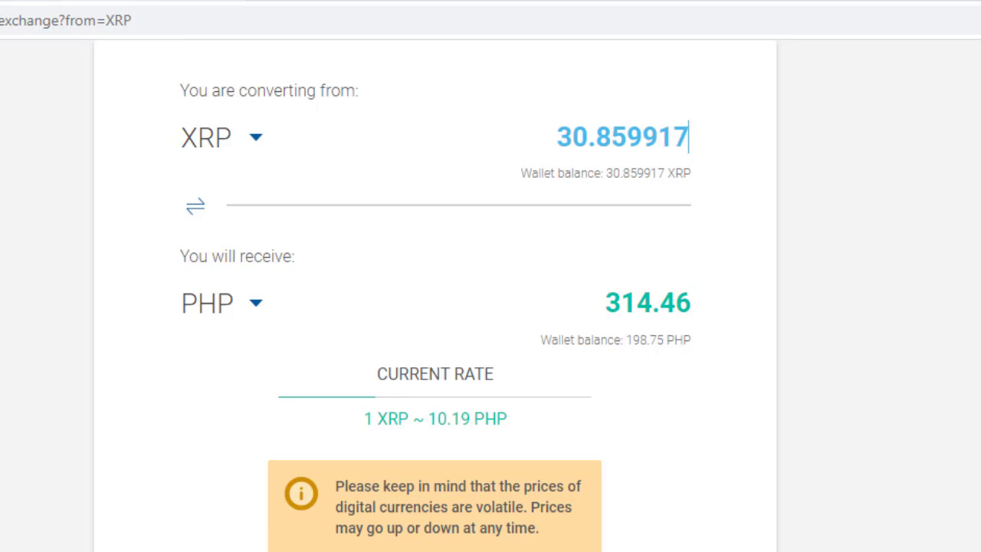
Switch to Coins Pro, reload the XRPPHP trading page, and launch Calculator.
click(192, 6)
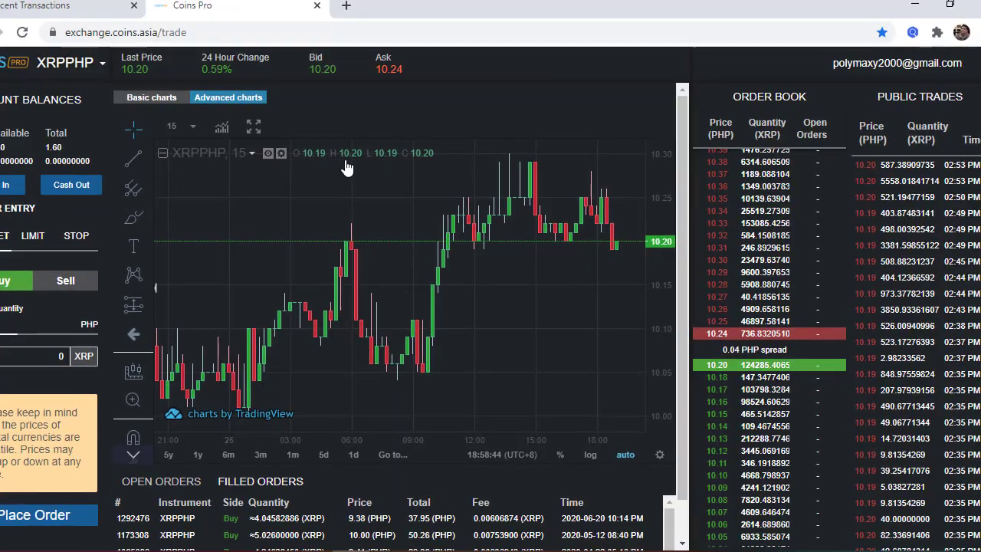
click(22, 34)
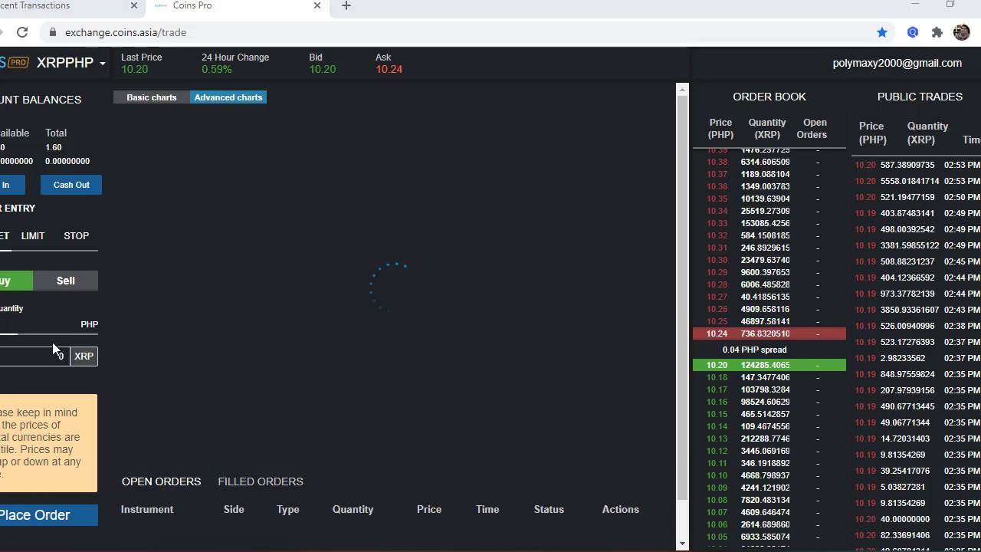
key(super)
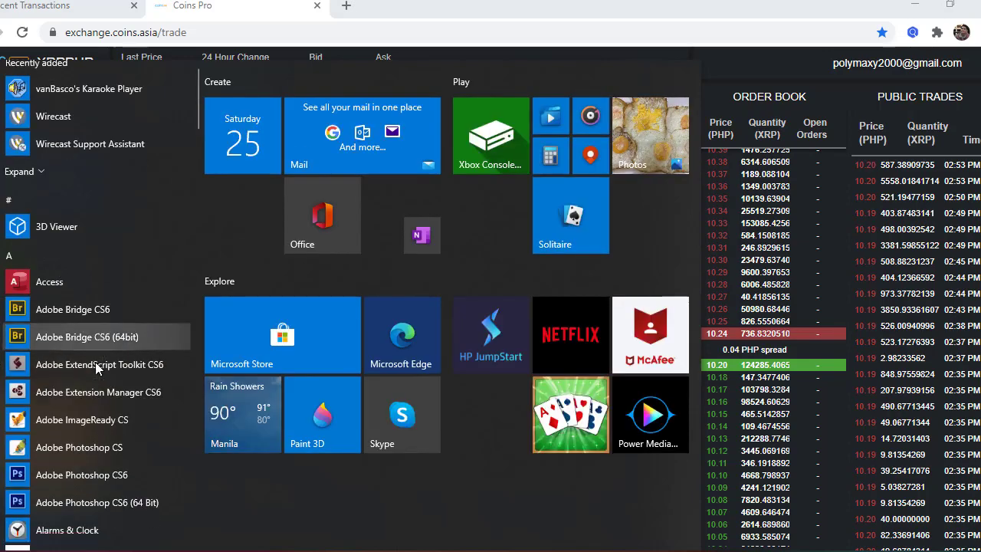
scroll(91, 367, down, 5)
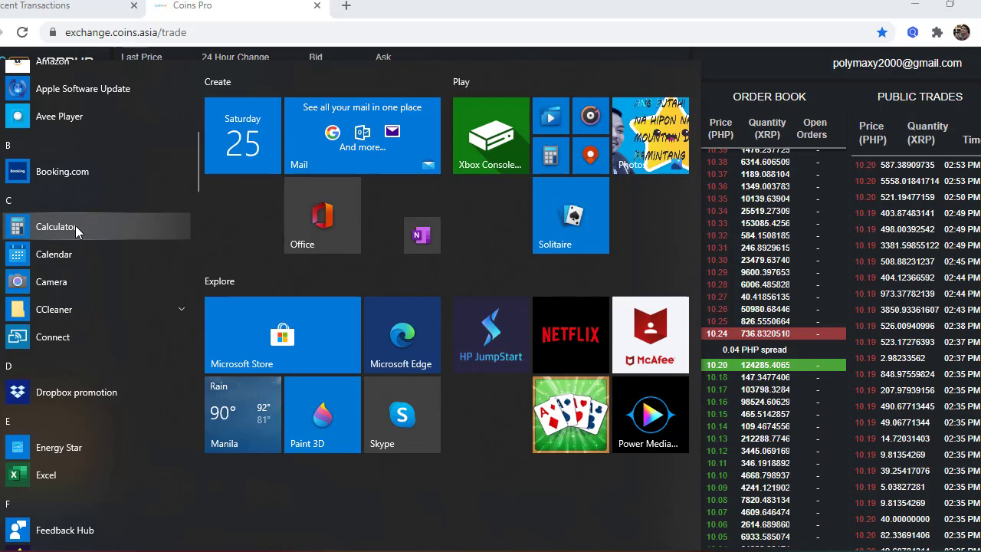
Return to the coins.ph conversion form and convert the 30.859917 XRP to PHP.
click(96, 6)
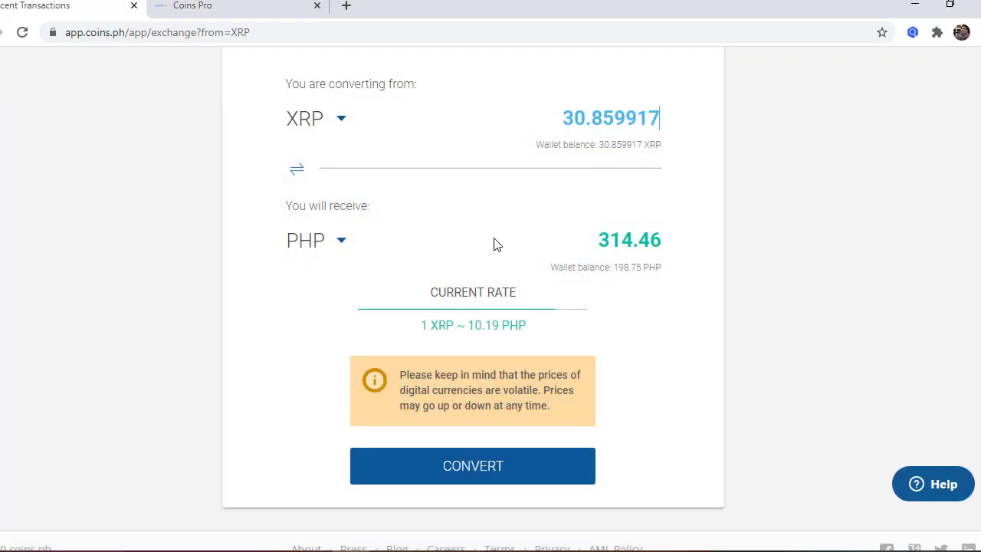
click(406, 469)
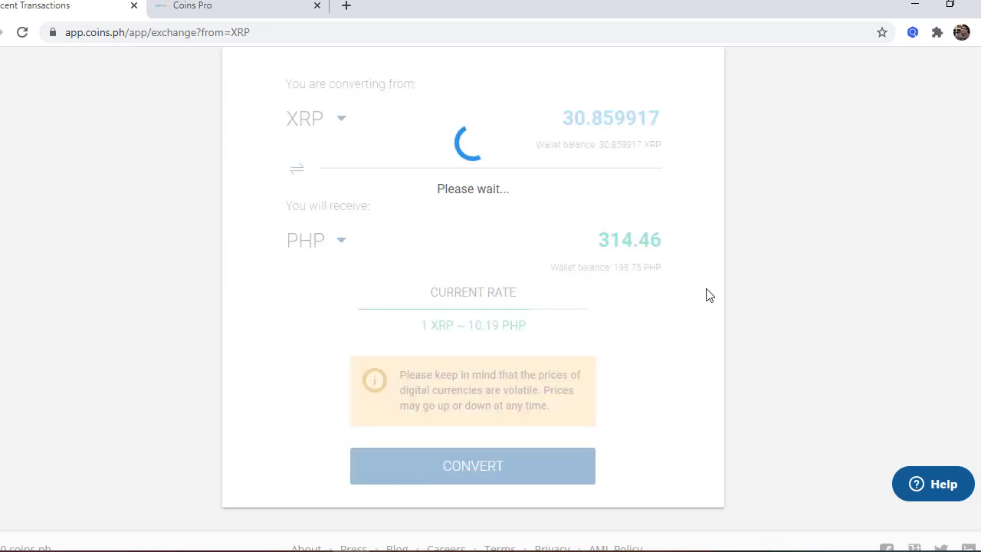
scroll(729, 283, up, 1)
scroll(726, 280, down, 1)
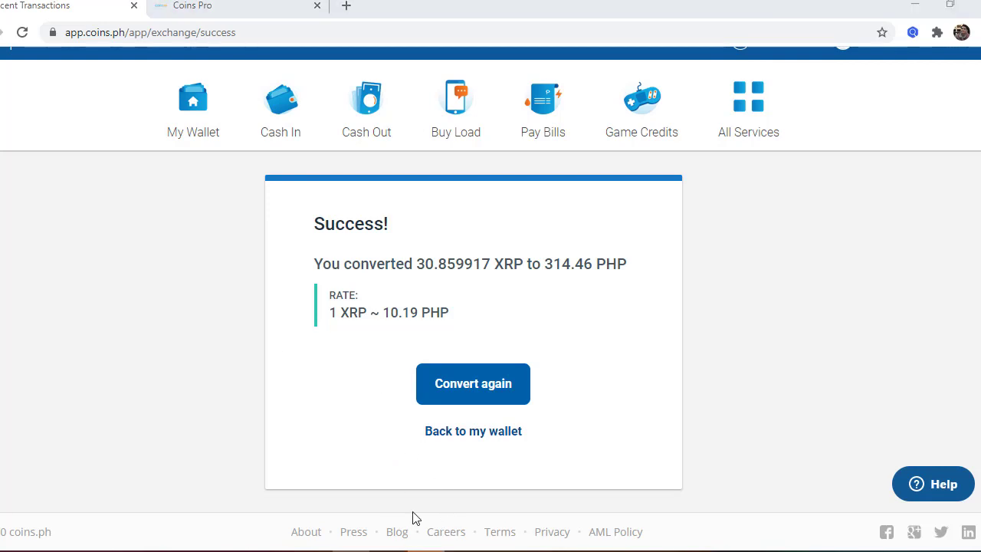
Bring up Calculator, narrow its window, and place it so that the conversion rate stays readable.
click(428, 542)
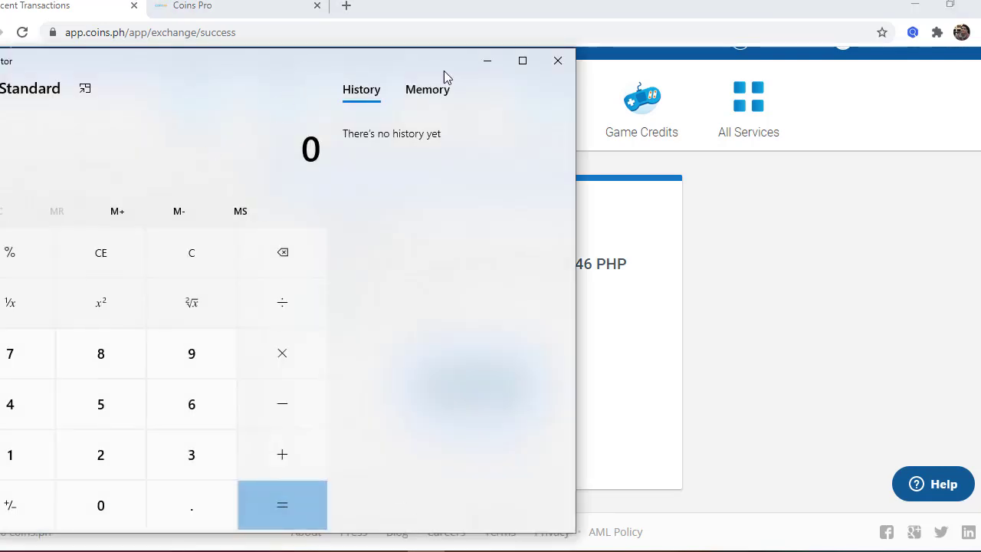
drag(443, 70, 776, 93)
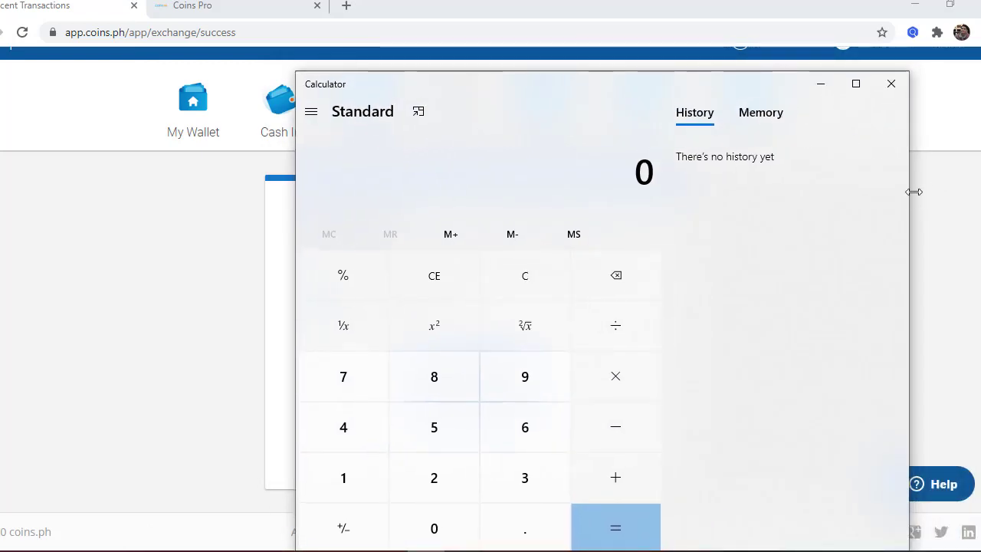
drag(908, 201, 689, 223)
drag(497, 90, 751, 34)
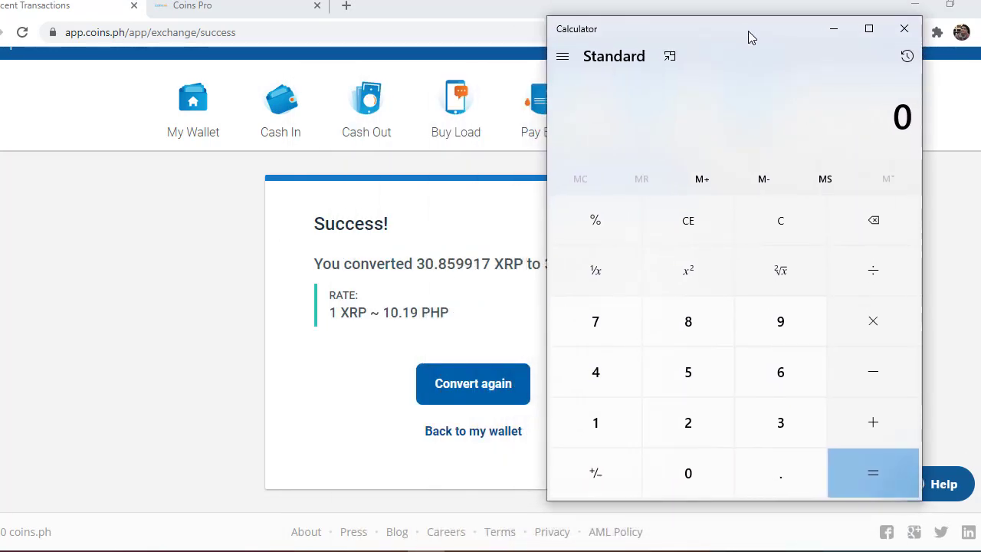
Enter the 10.19 PHP conversion rate in Calculator as the first number of a subtraction.
click(599, 423)
click(747, 474)
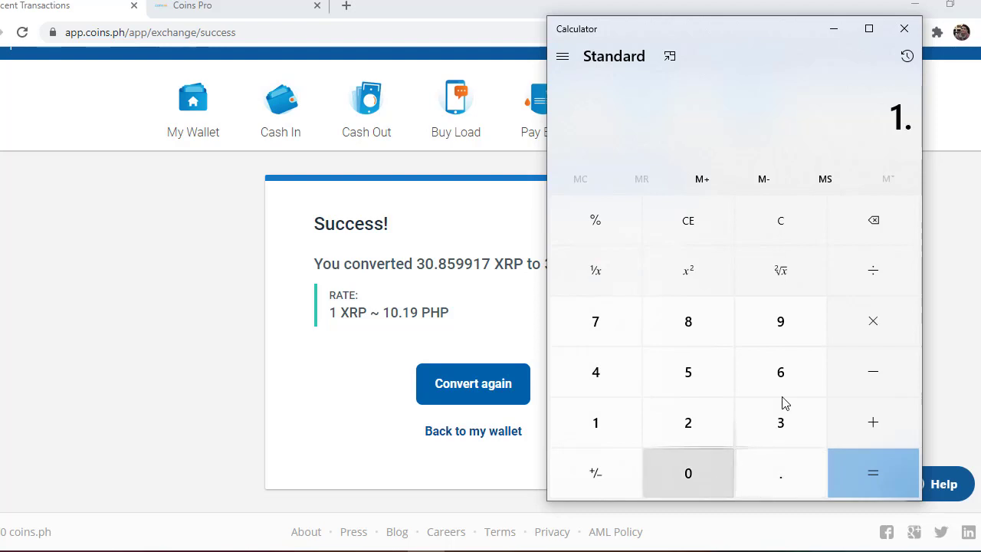
click(869, 209)
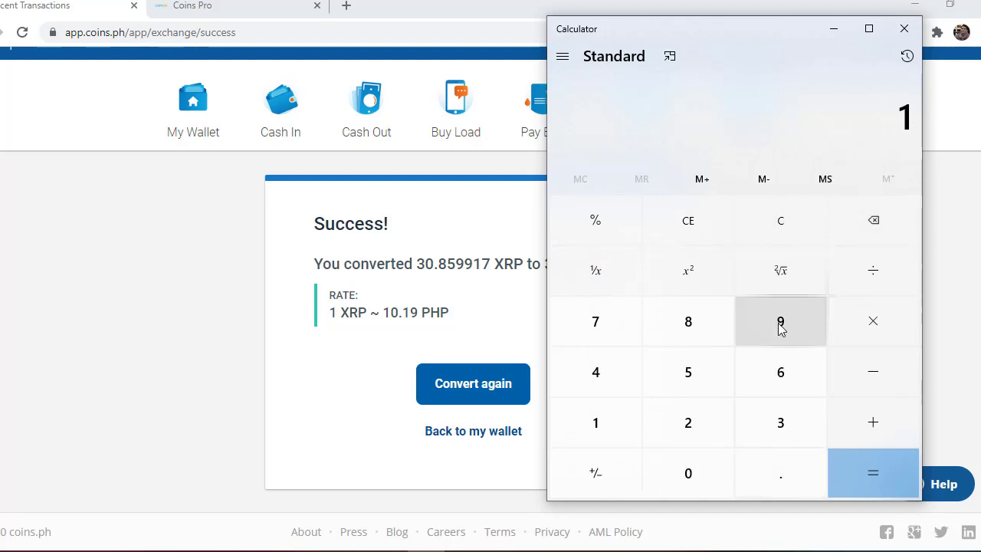
click(699, 476)
click(782, 481)
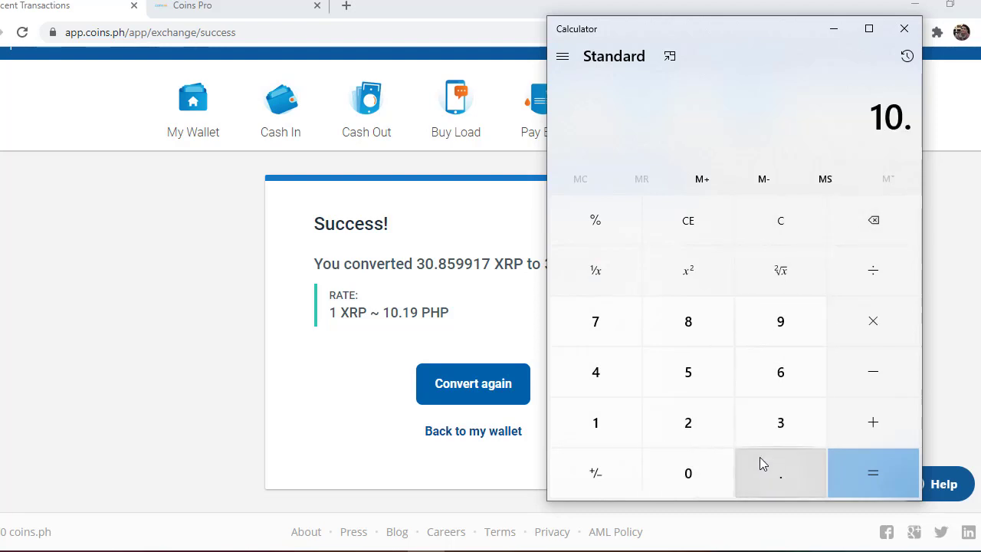
click(598, 433)
click(777, 317)
click(872, 371)
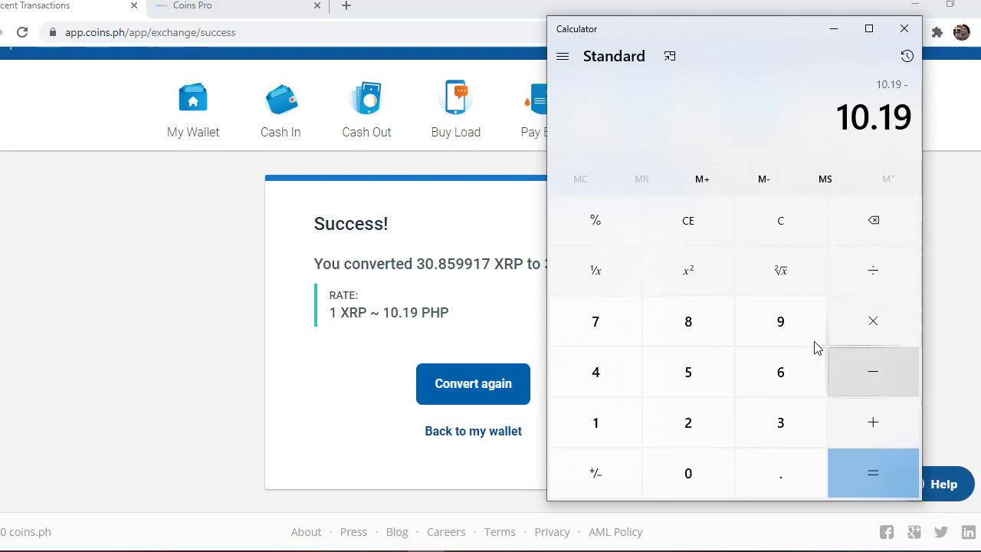
Look up the latest XRPPHP purchase in Coins Pro's filled orders and subtract its 9.38 PHP price in Calculator.
click(254, 9)
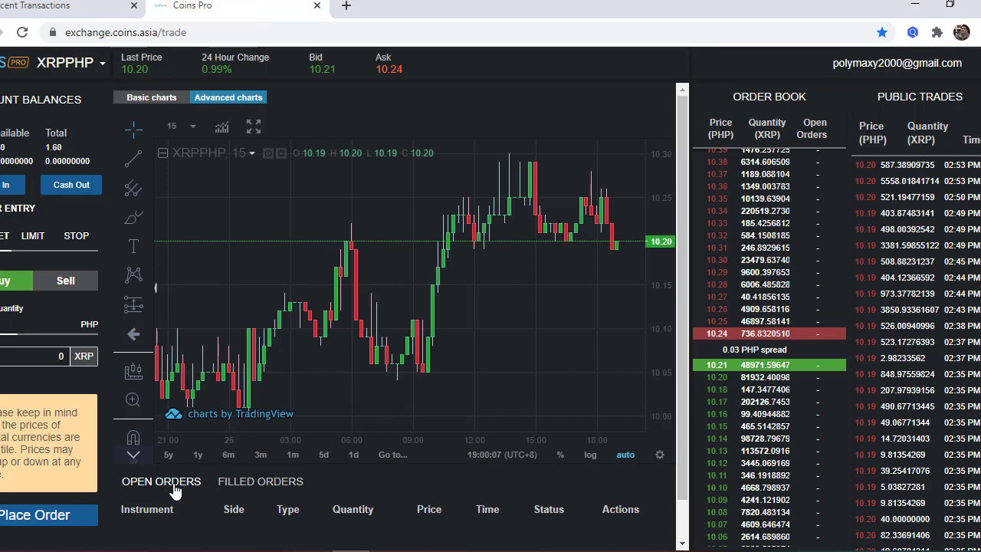
click(257, 481)
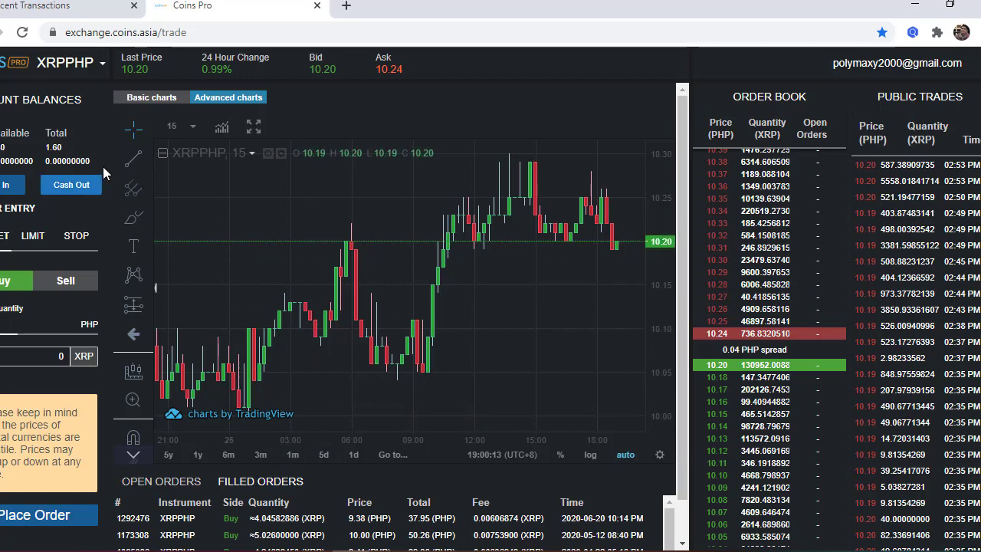
key(alt+Tab)
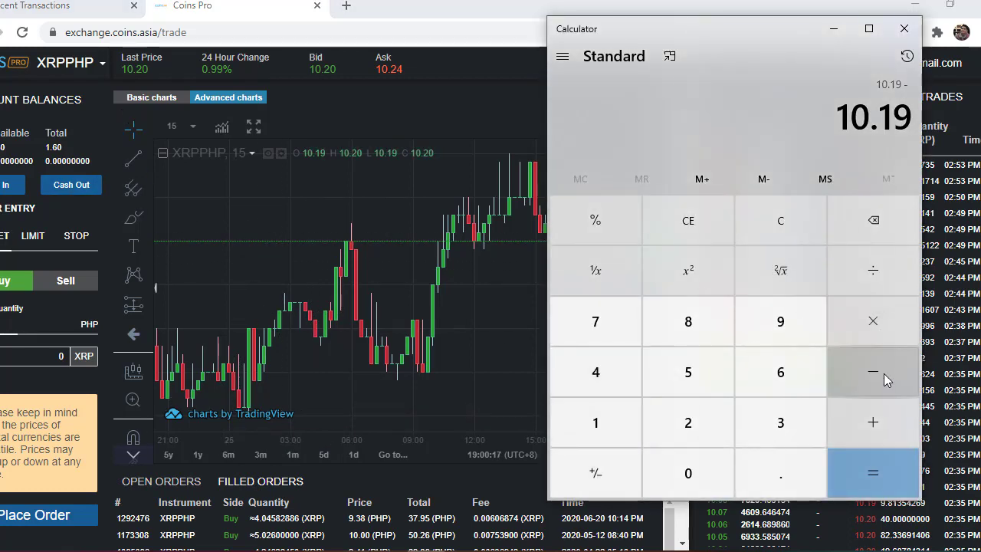
click(791, 331)
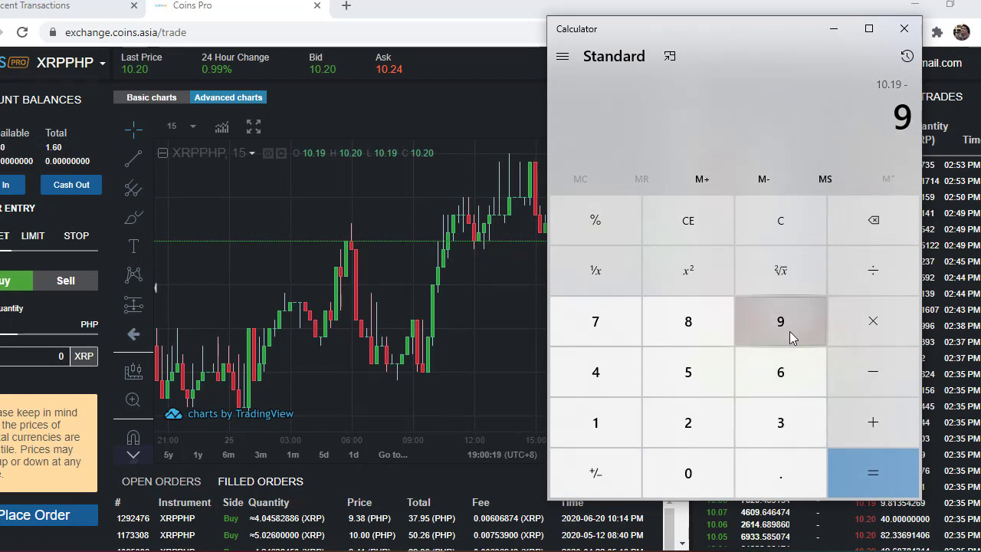
click(786, 473)
click(773, 410)
click(693, 334)
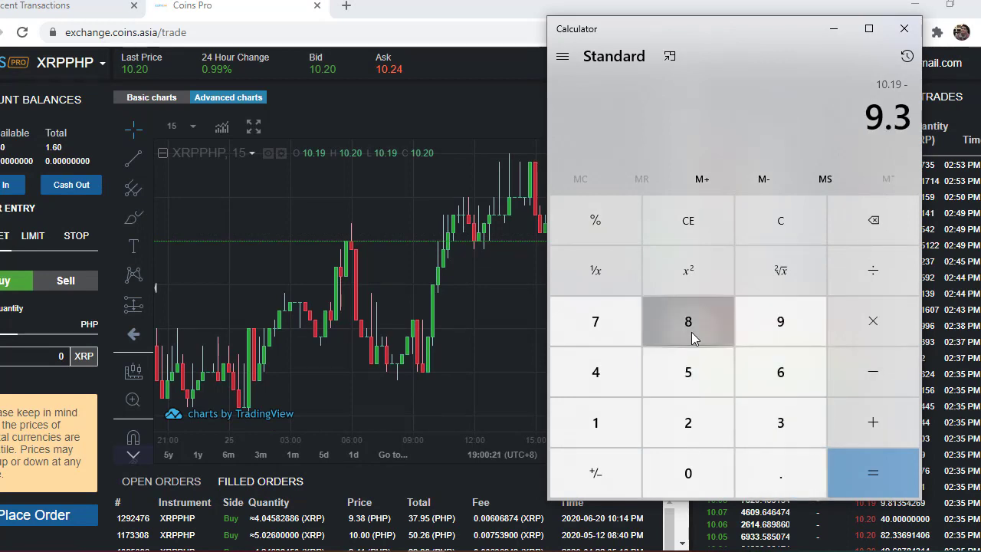
click(893, 471)
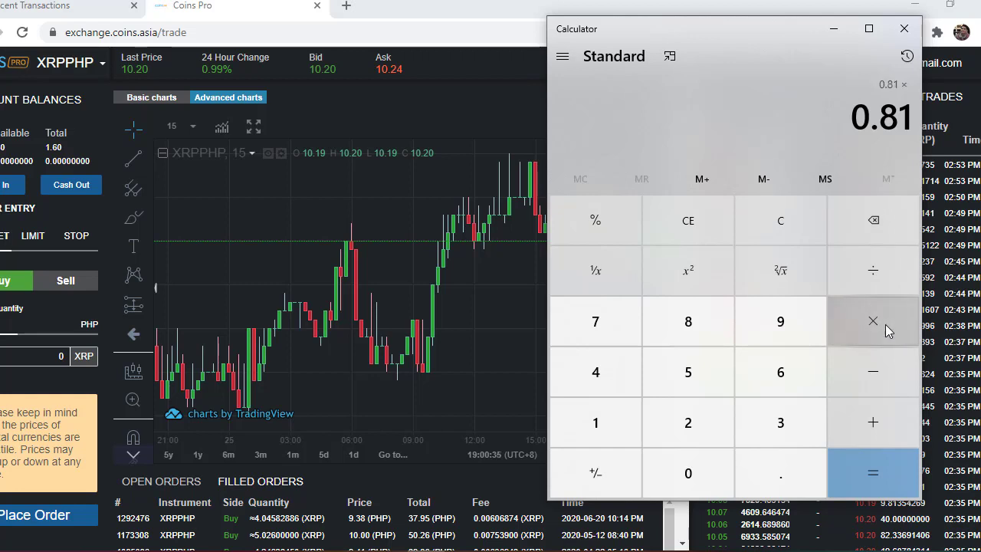
Multiply the price difference by 30 to estimate the profit on the converted XRP.
click(769, 416)
click(694, 473)
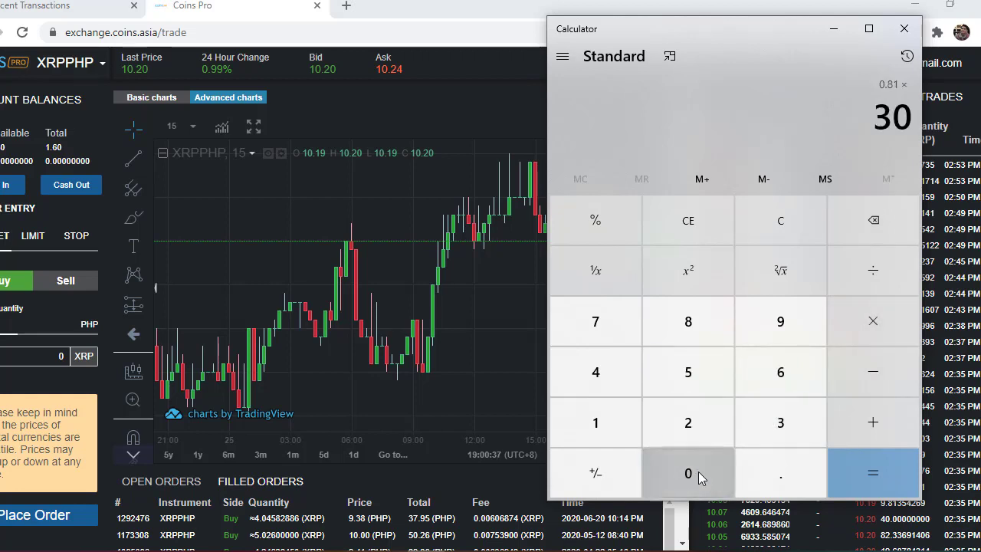
click(873, 485)
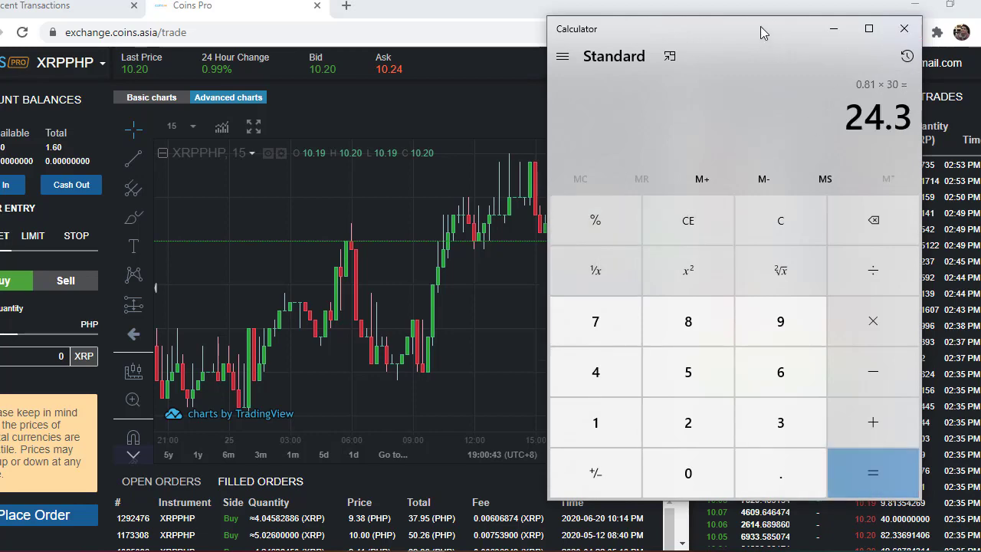
Close Calculator and go back to the coins.ph wallet from the conversion result page.
drag(761, 32, 642, 63)
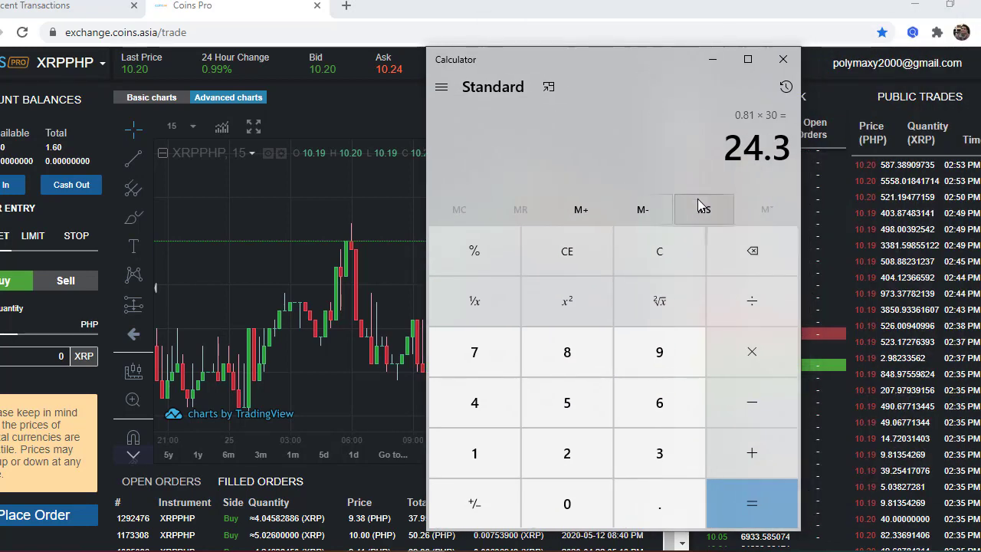
click(783, 60)
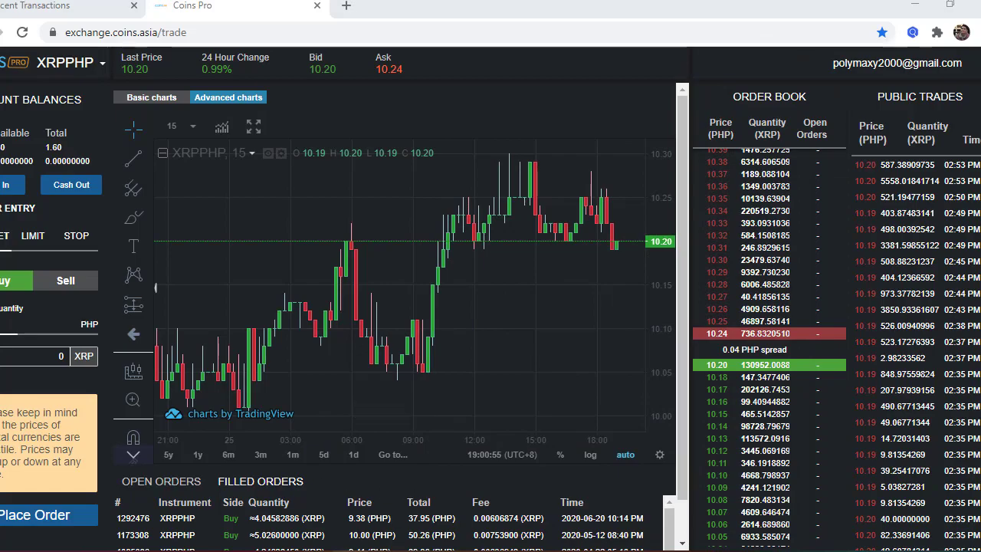
click(67, 11)
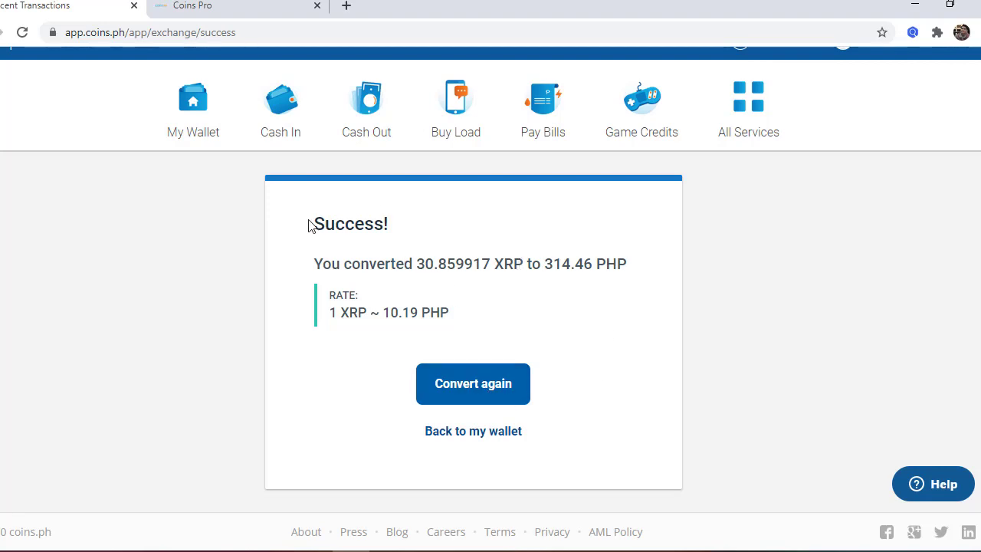
click(476, 431)
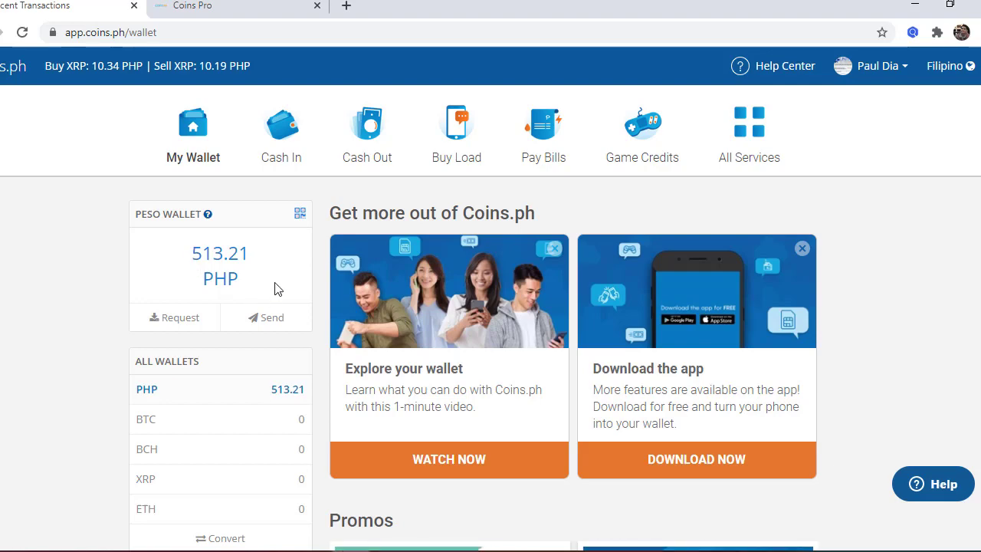
Open the currency conversion page from the coins.ph wallet and set it to convert from XRP to PHP.
scroll(276, 288, down, 1)
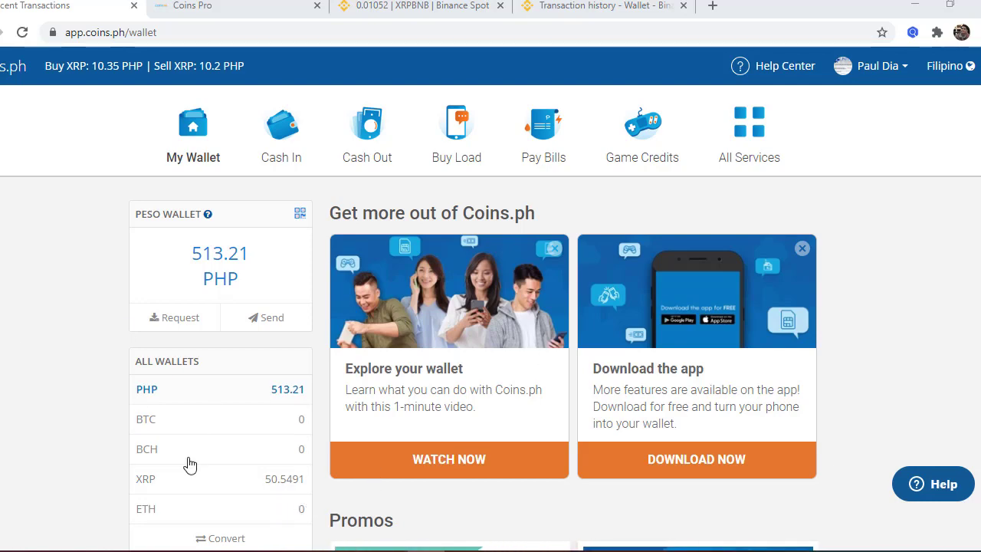
scroll(77, 416, down, 2)
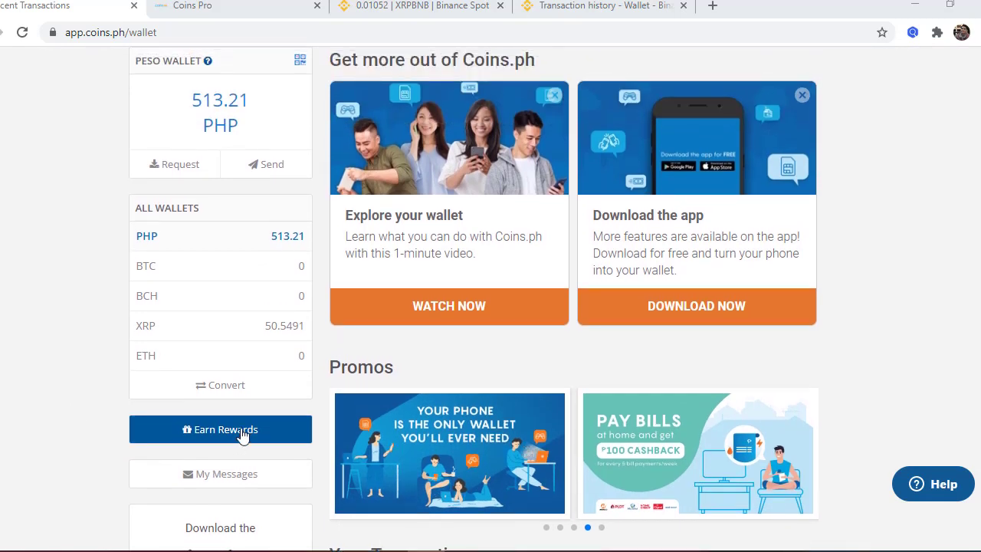
click(216, 388)
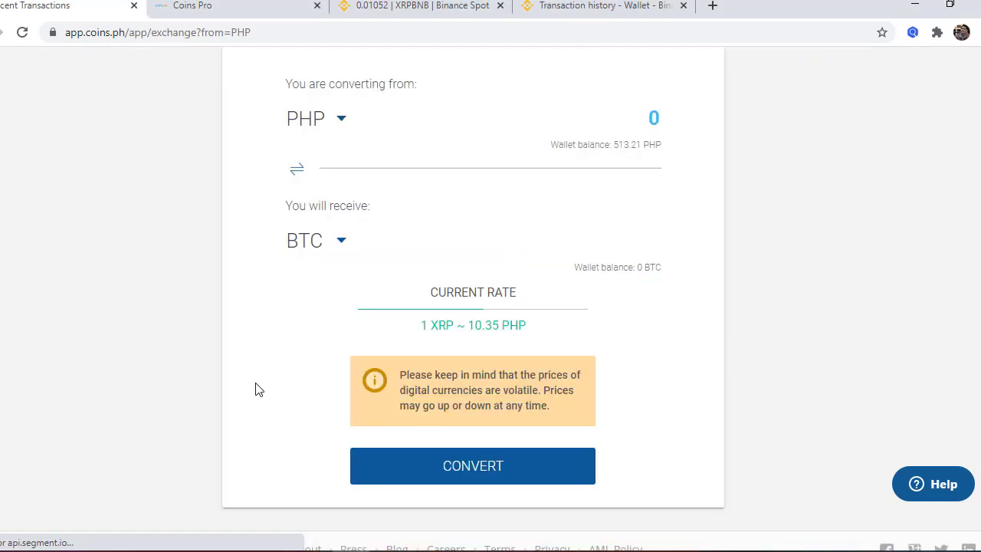
click(340, 121)
click(308, 219)
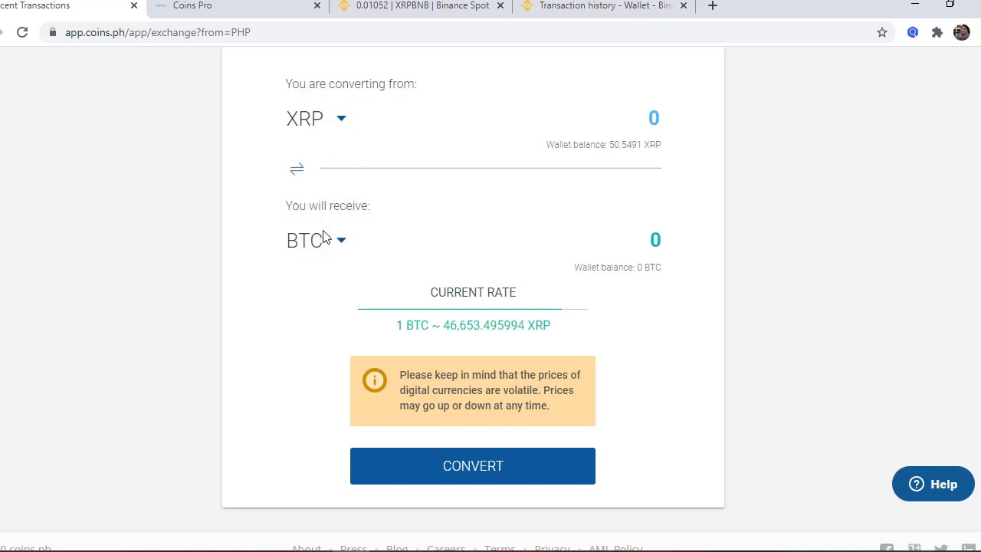
click(339, 240)
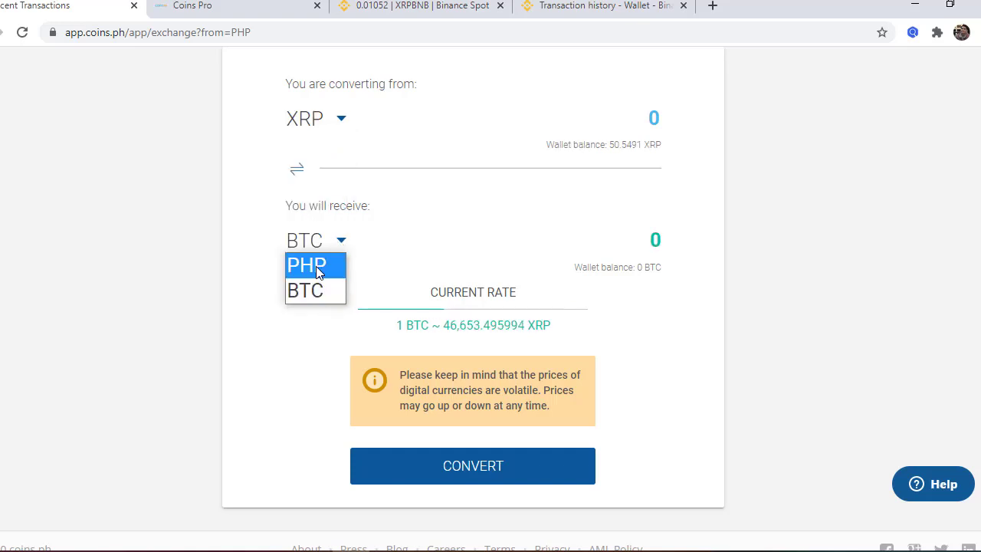
click(315, 266)
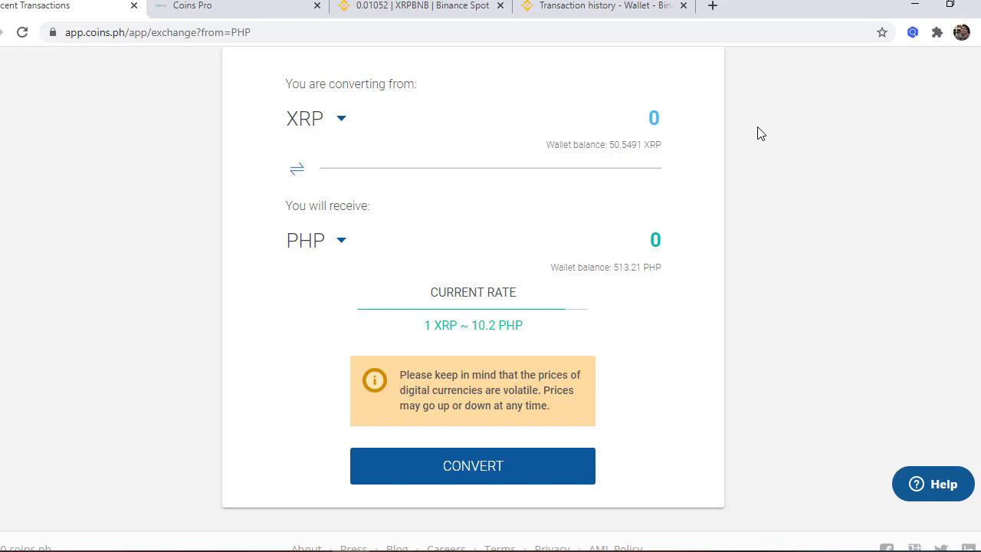
Switch to Coins Pro, reload the XRPPHP trading page and set the chart interval to 5 minutes to check the current price.
click(264, 9)
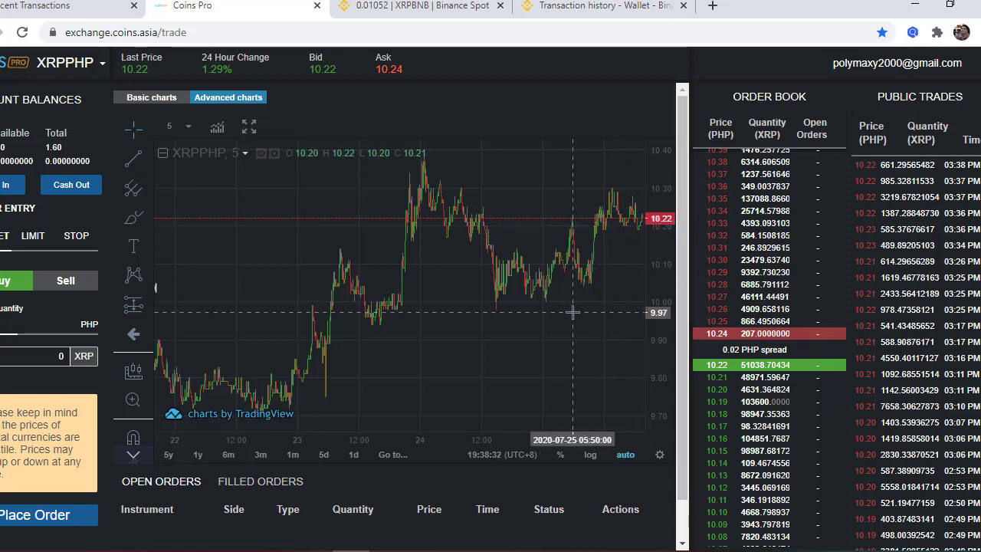
click(26, 34)
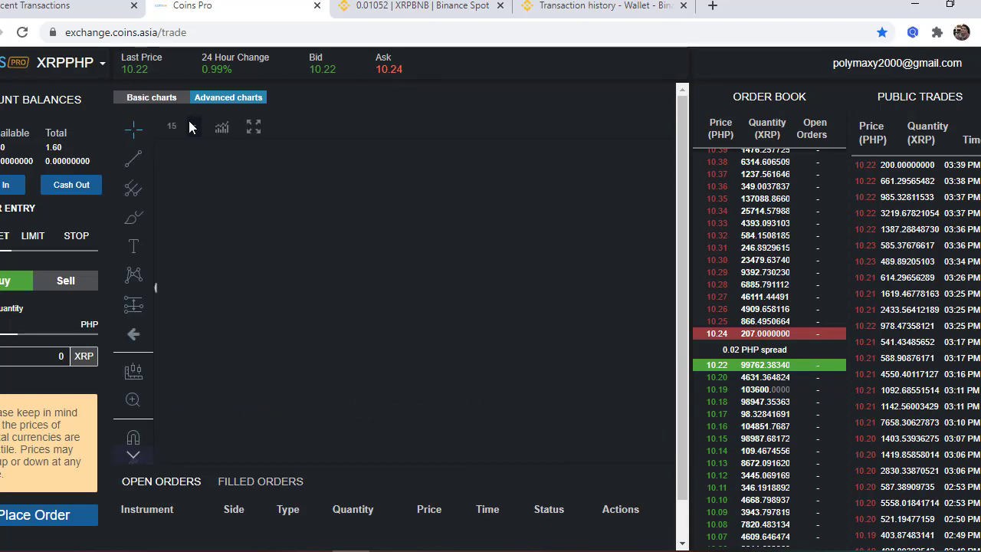
click(191, 126)
click(190, 177)
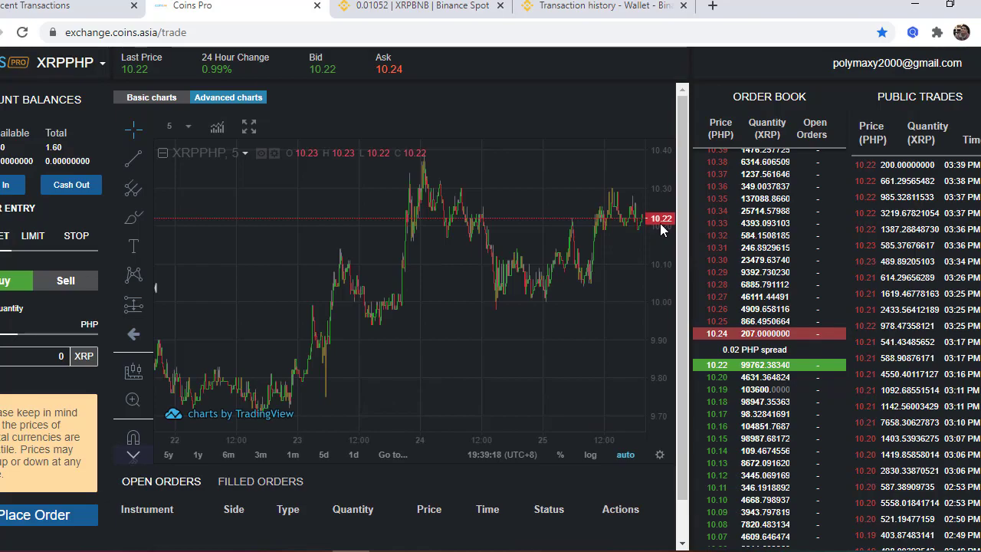
Return to coins.ph, reload the conversion page and select XRP as the source currency and PHP as the received currency.
click(85, 9)
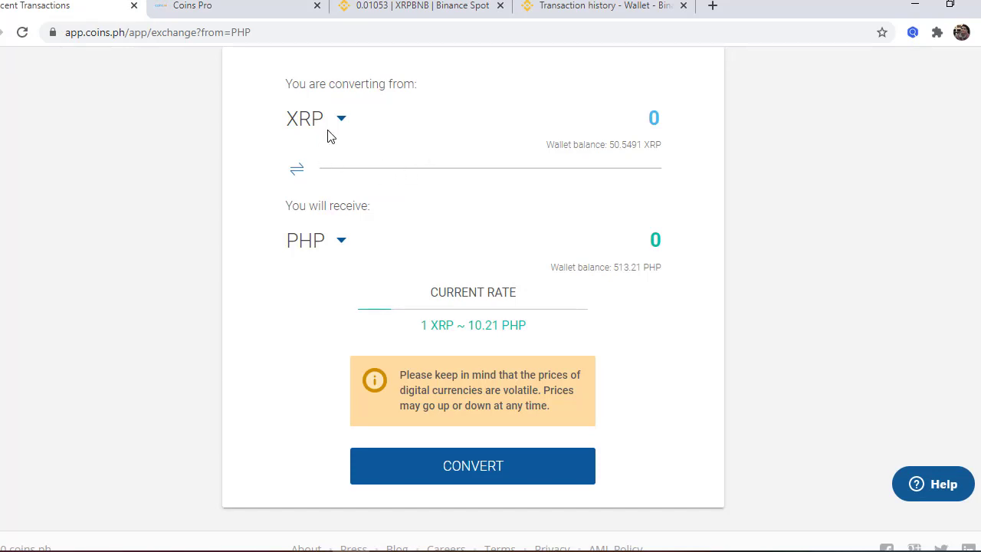
click(25, 33)
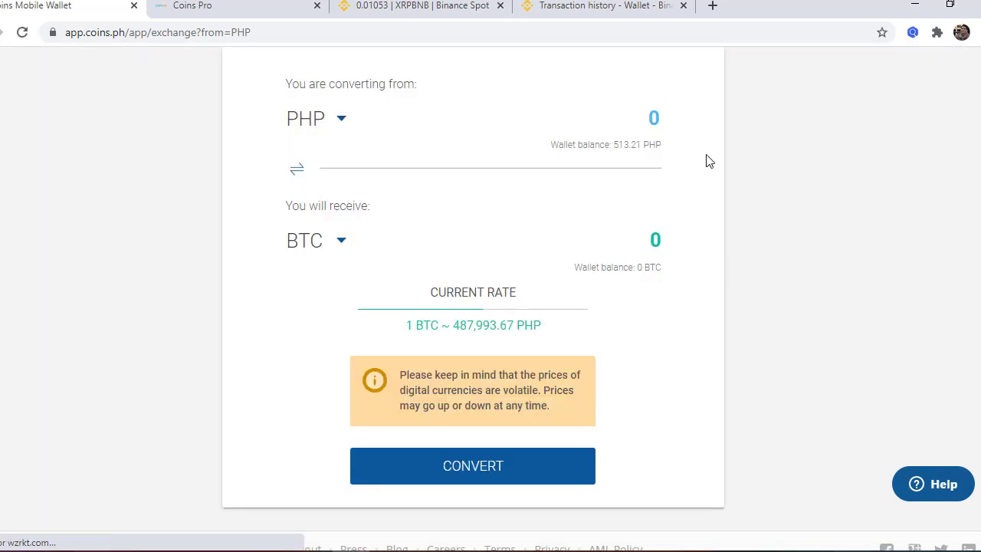
scroll(331, 155, up, 1)
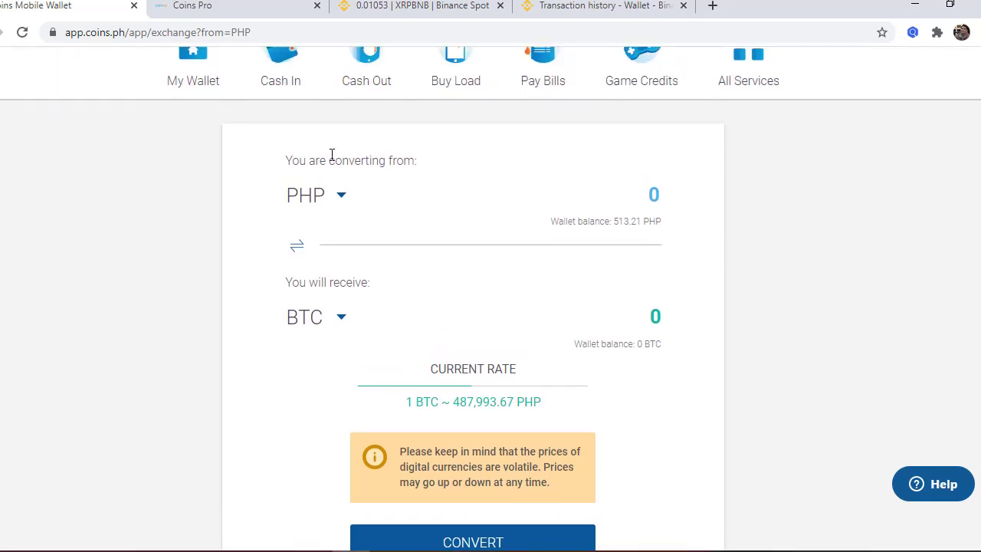
click(342, 317)
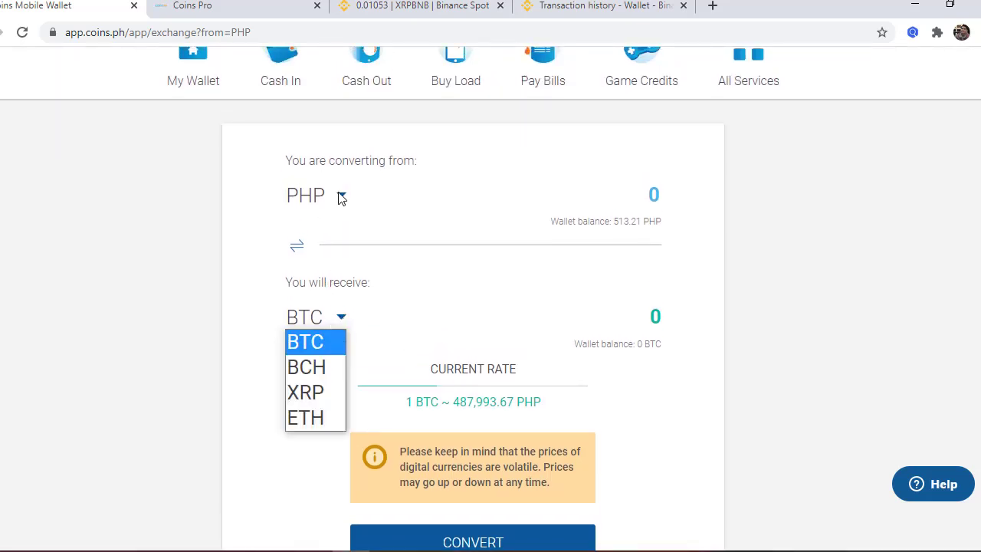
click(341, 197)
click(320, 291)
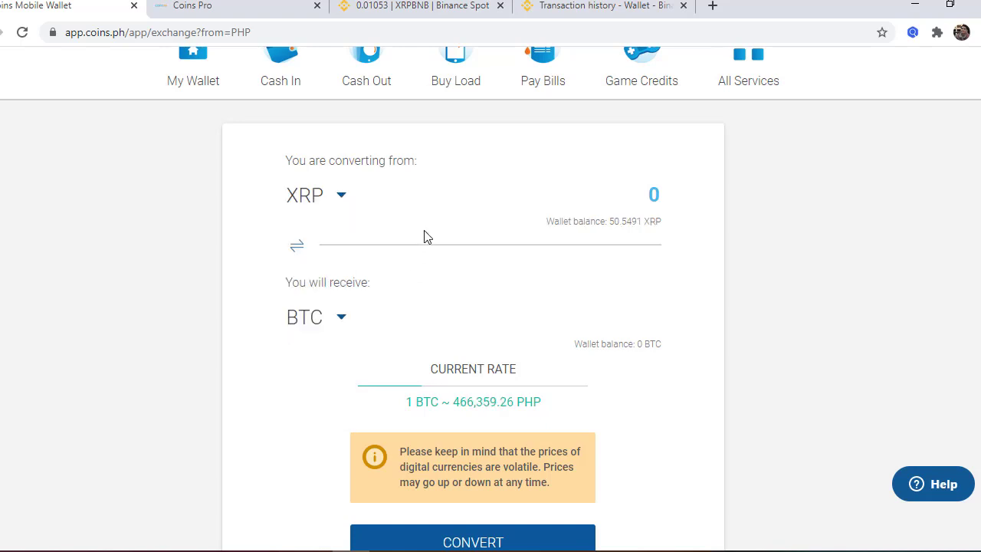
click(342, 317)
click(324, 341)
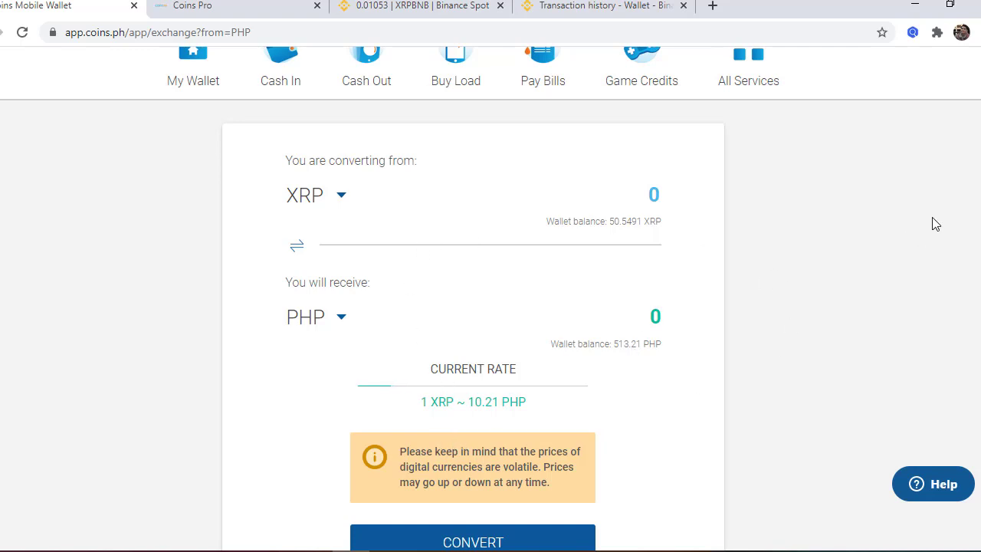
Enter the whole wallet balance of 50.5491 XRP as the amount and convert it to PHP.
scroll(806, 248, down, 1)
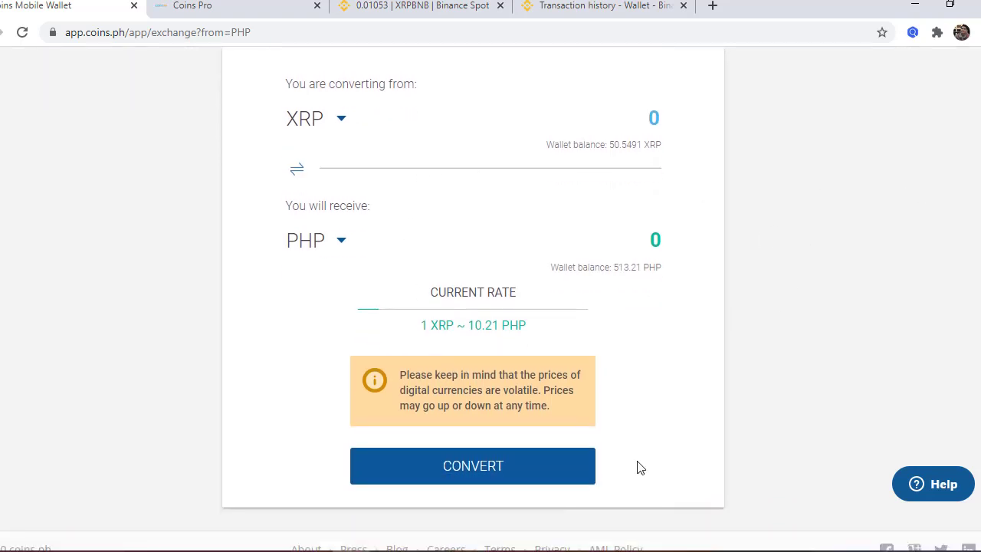
click(510, 467)
scroll(805, 182, up, 2)
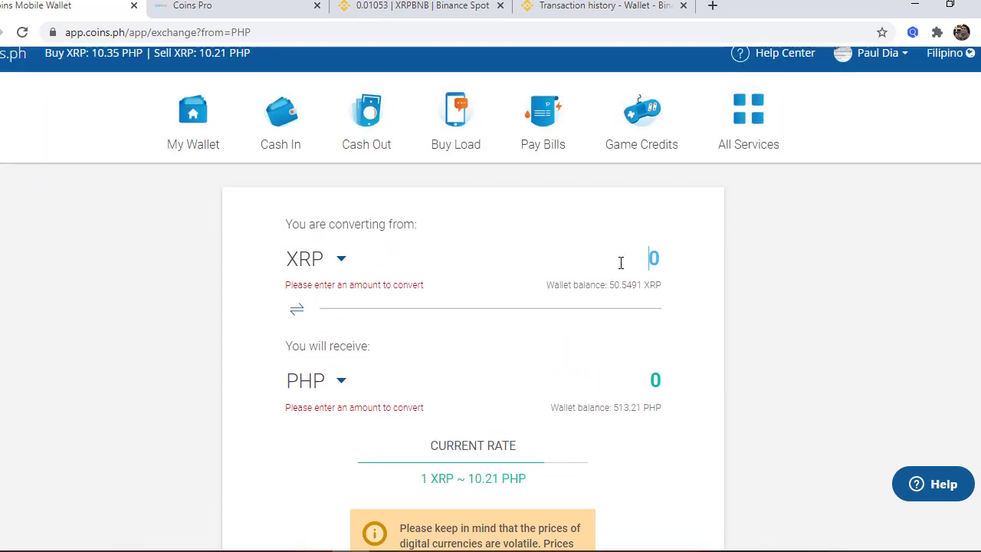
text(50)
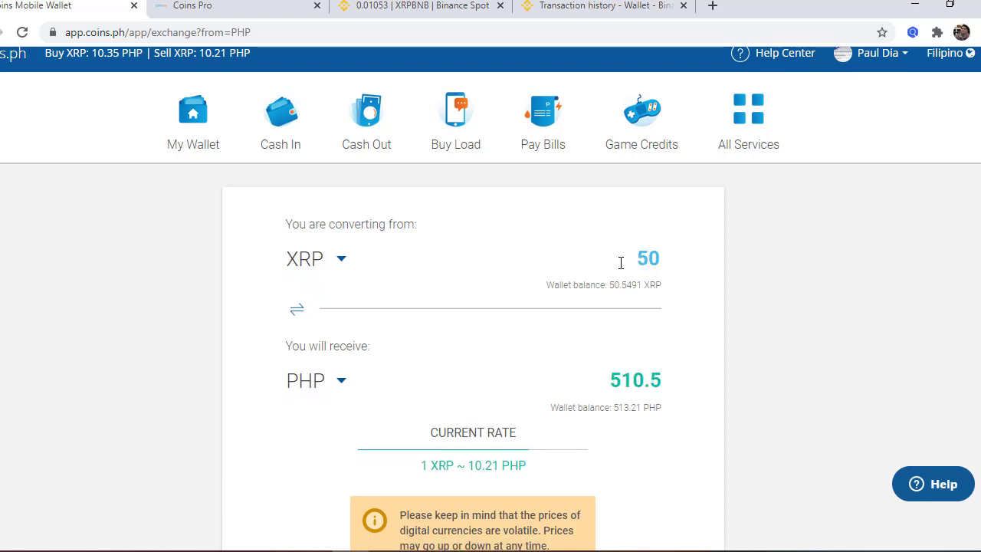
text(.54)
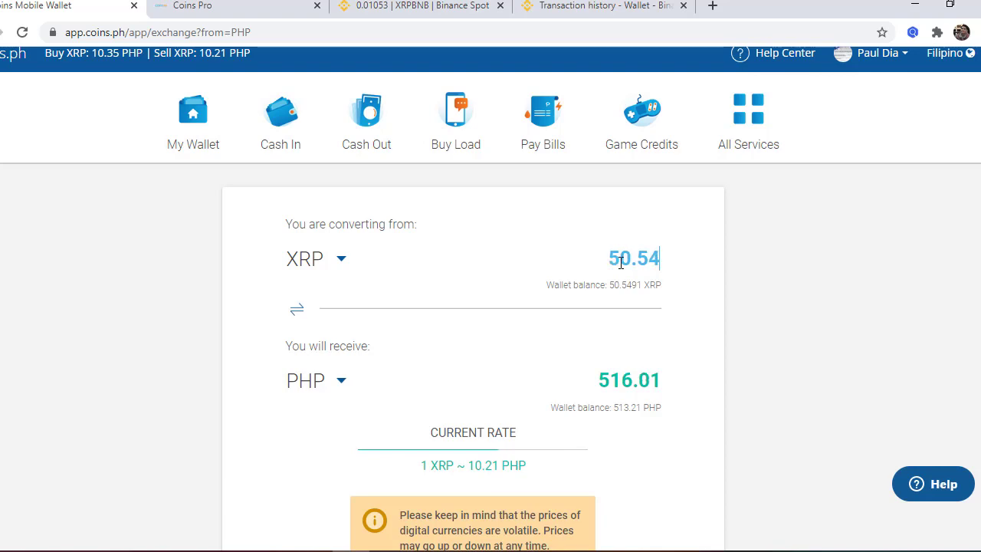
text(91)
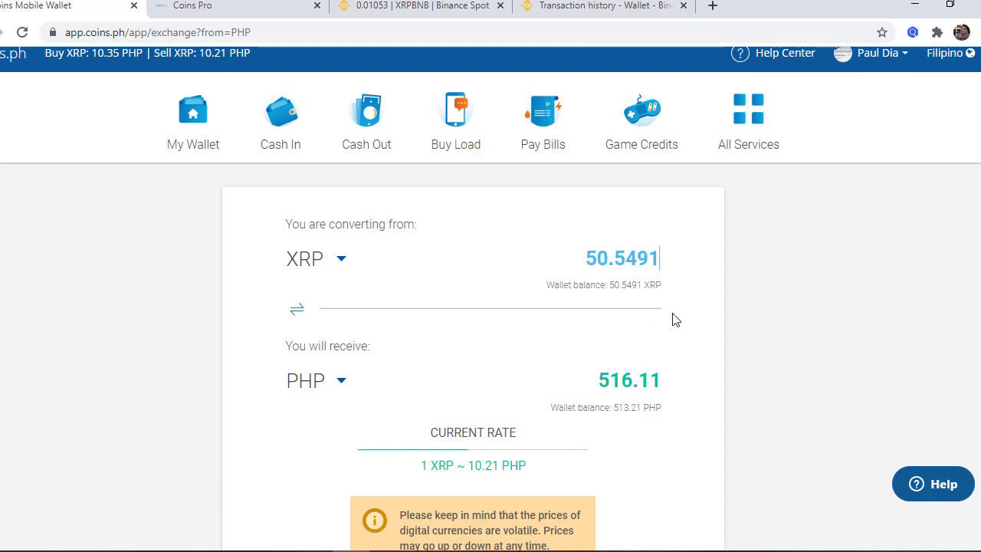
scroll(674, 325, down, 2)
click(495, 462)
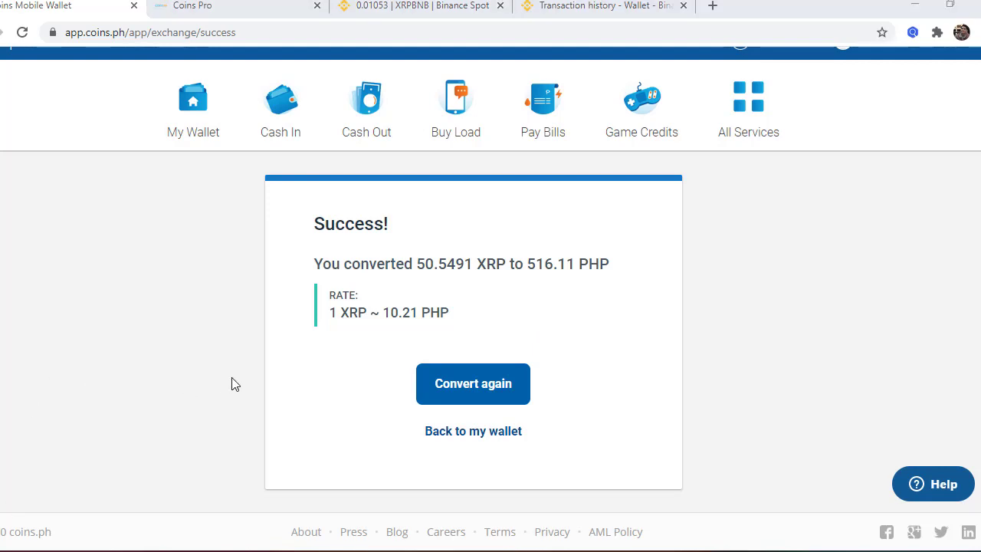
Open Calculator and place its window beside the conversion result so the rate stays readable.
key(super)
scroll(68, 350, down, 5)
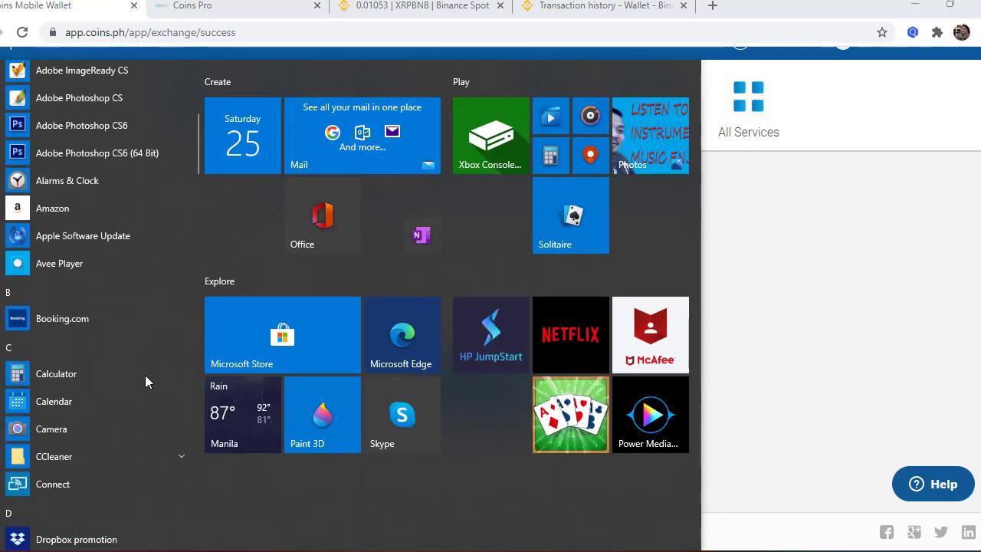
click(55, 374)
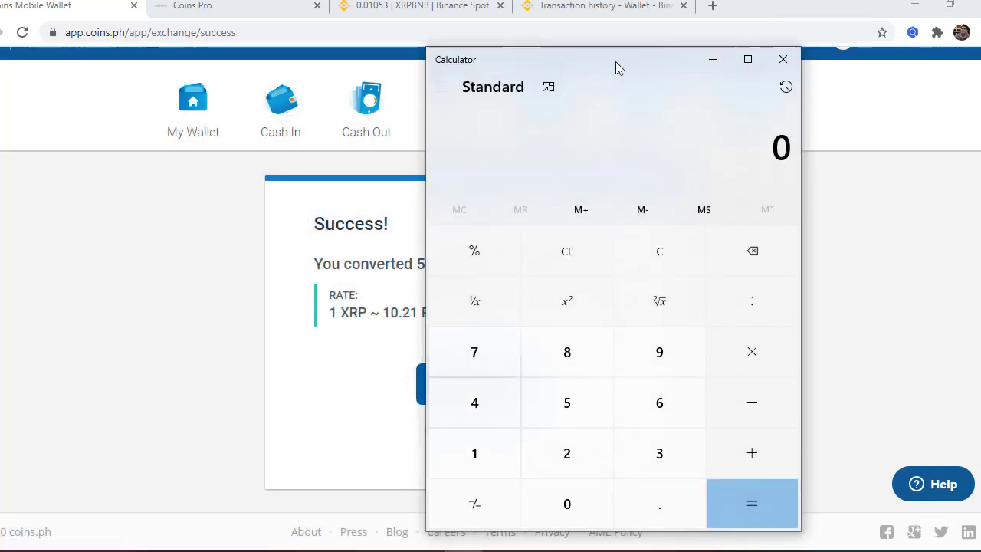
drag(615, 62, 778, 51)
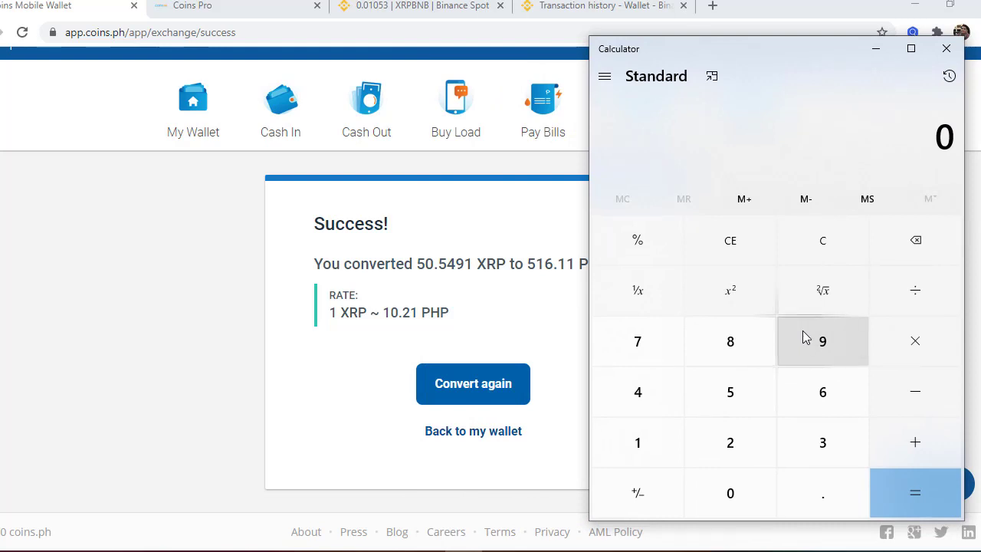
Calculate the price difference per XRP in Calculator by subtracting the 10.21 conversion rate from 9.30.
click(826, 340)
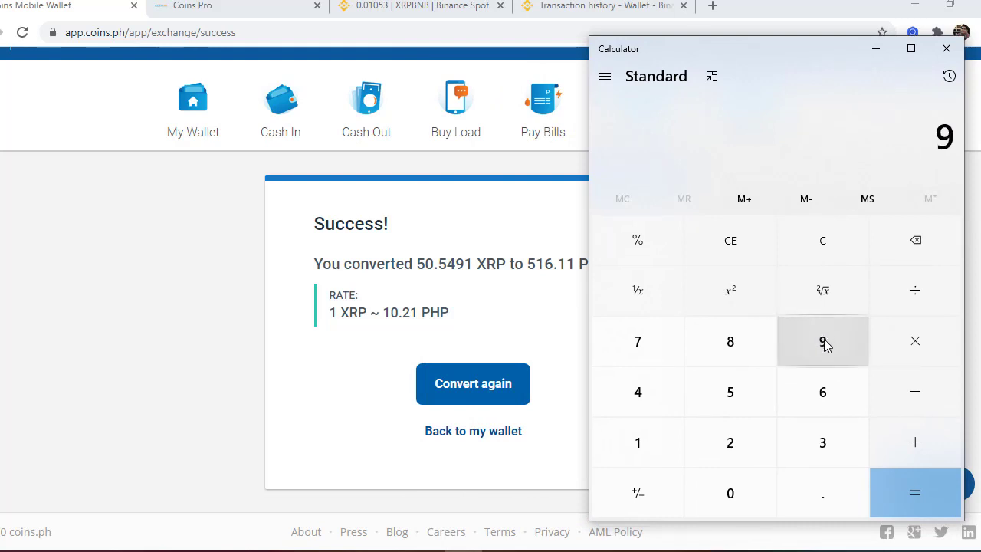
click(813, 493)
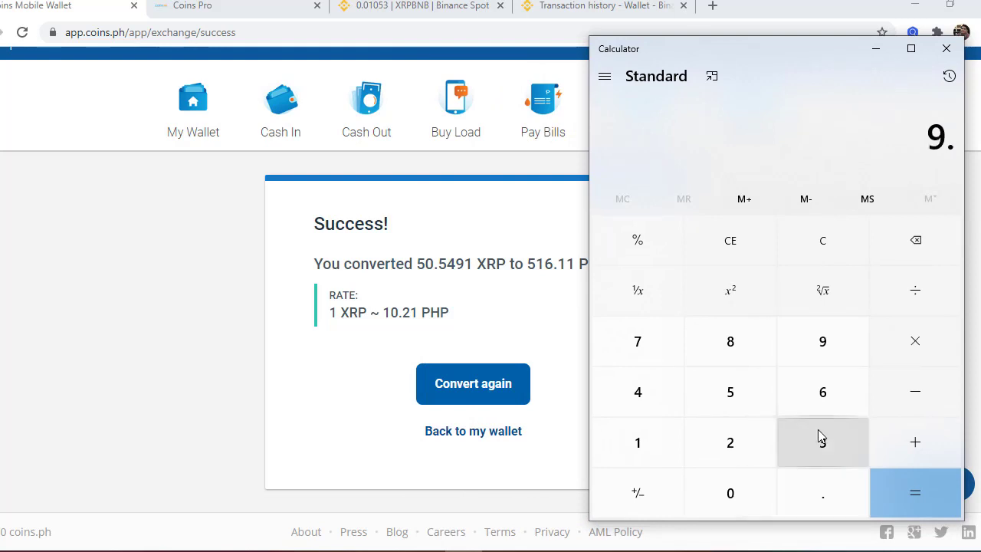
click(818, 435)
click(744, 490)
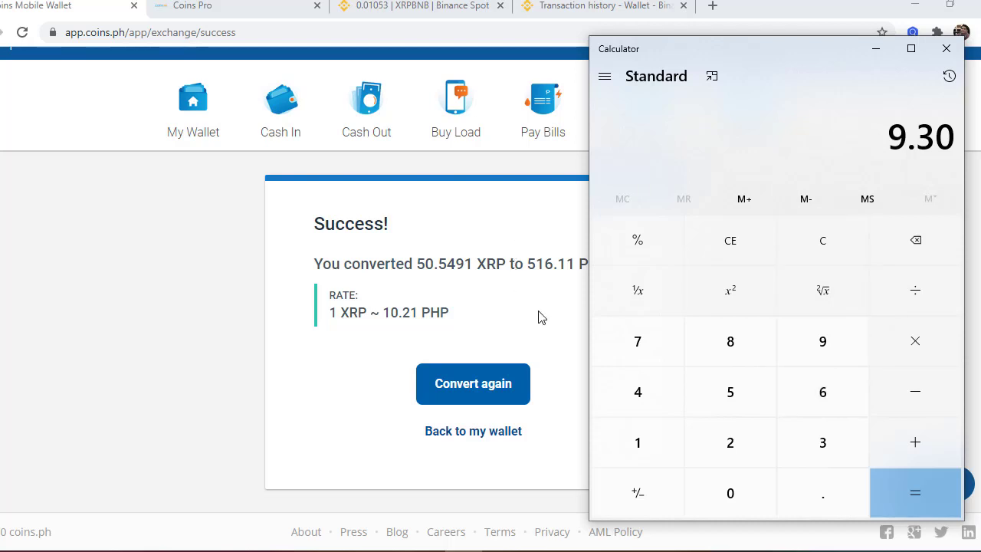
click(913, 389)
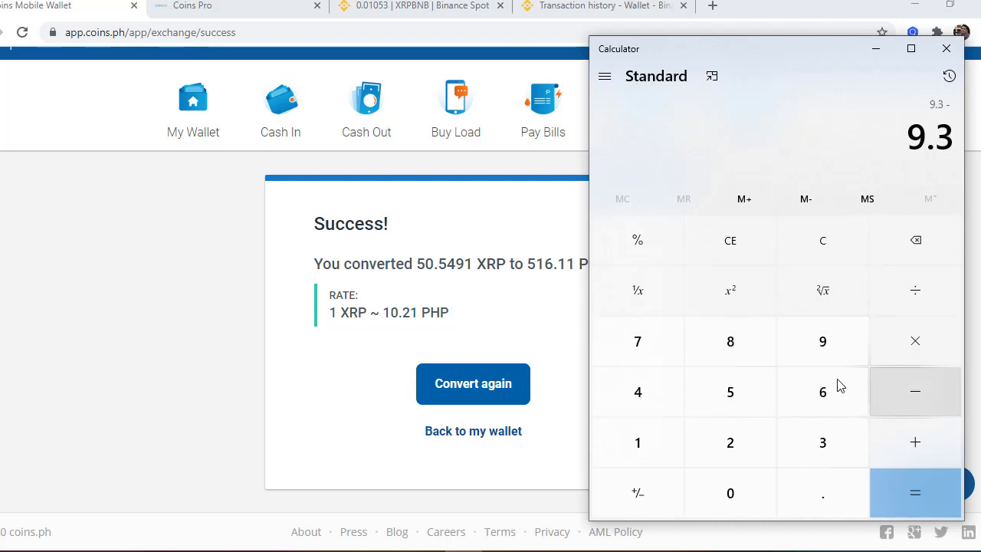
click(653, 444)
click(708, 481)
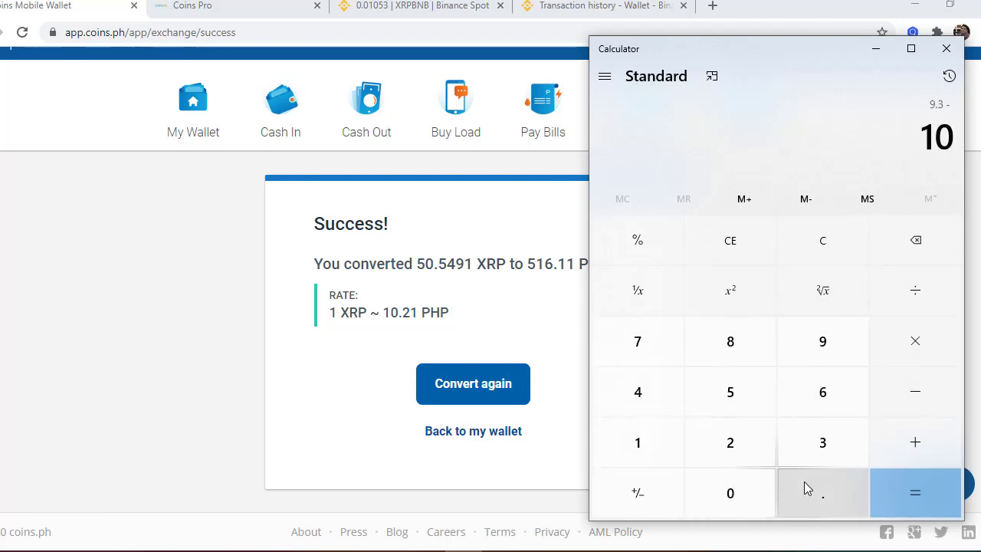
click(810, 479)
click(736, 454)
click(671, 459)
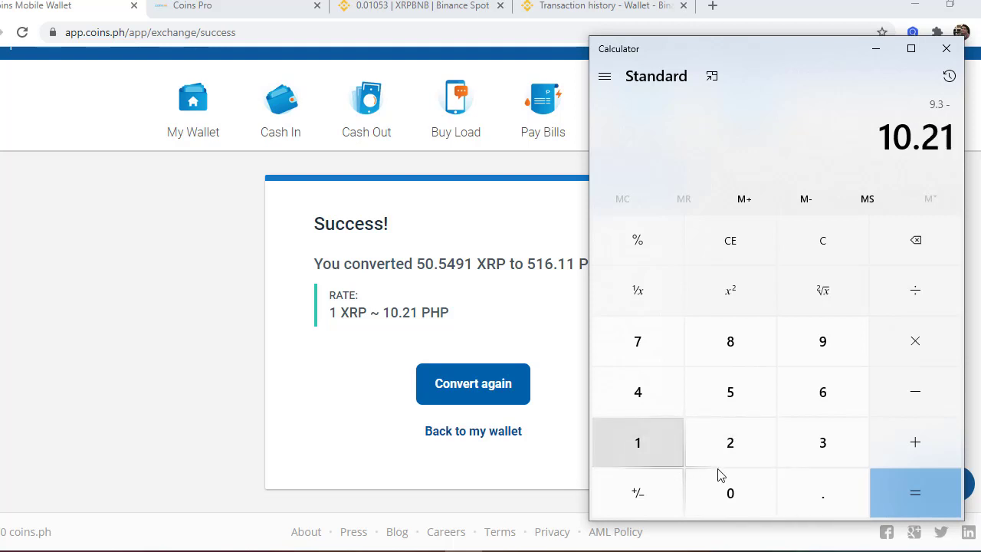
click(943, 506)
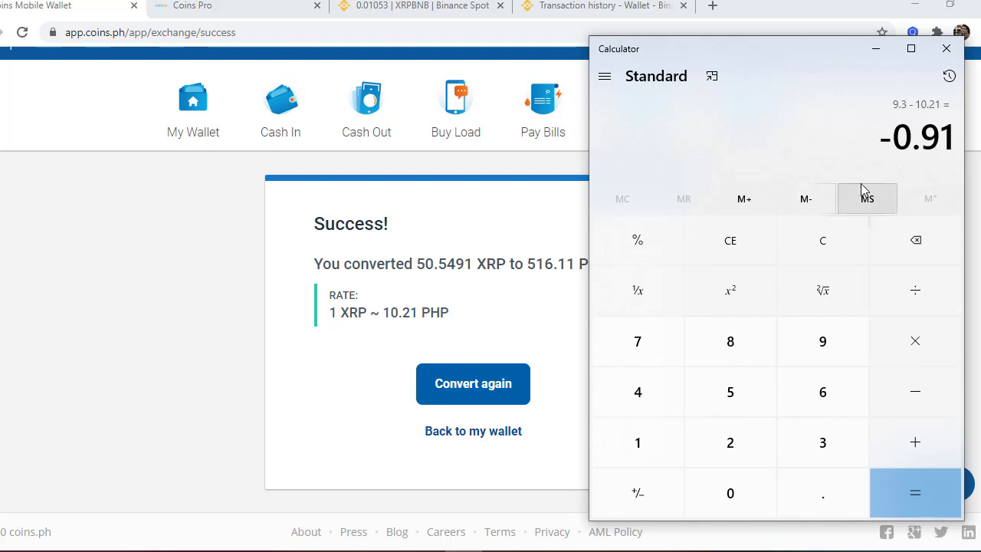
Multiply 0.90 by 50 in Calculator to estimate the profit on the converted XRP.
click(741, 494)
click(818, 490)
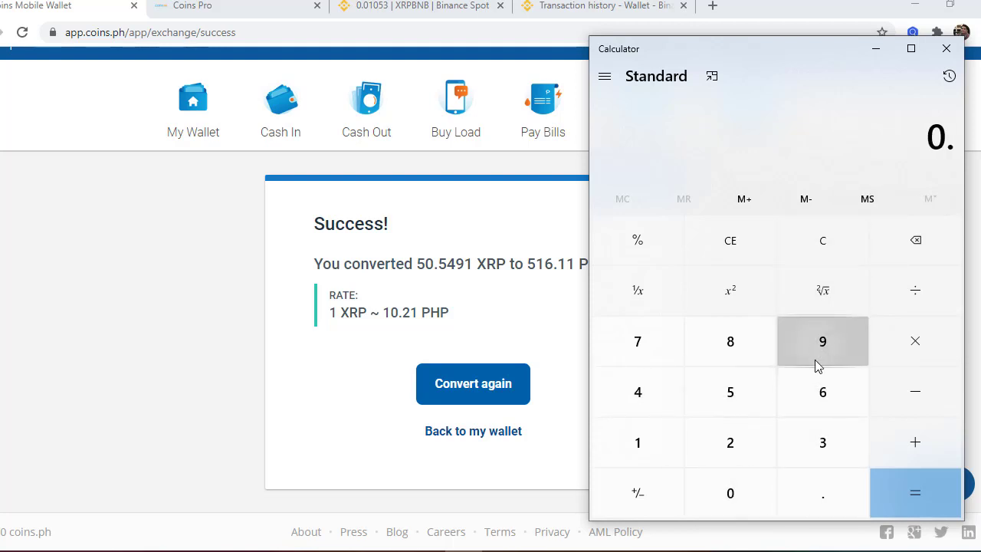
click(816, 356)
click(733, 488)
click(917, 338)
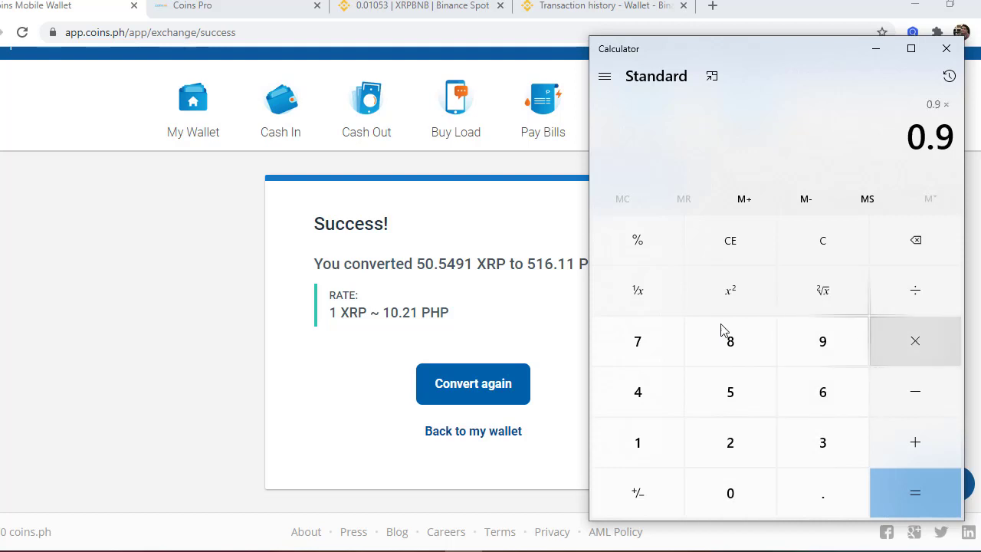
click(731, 397)
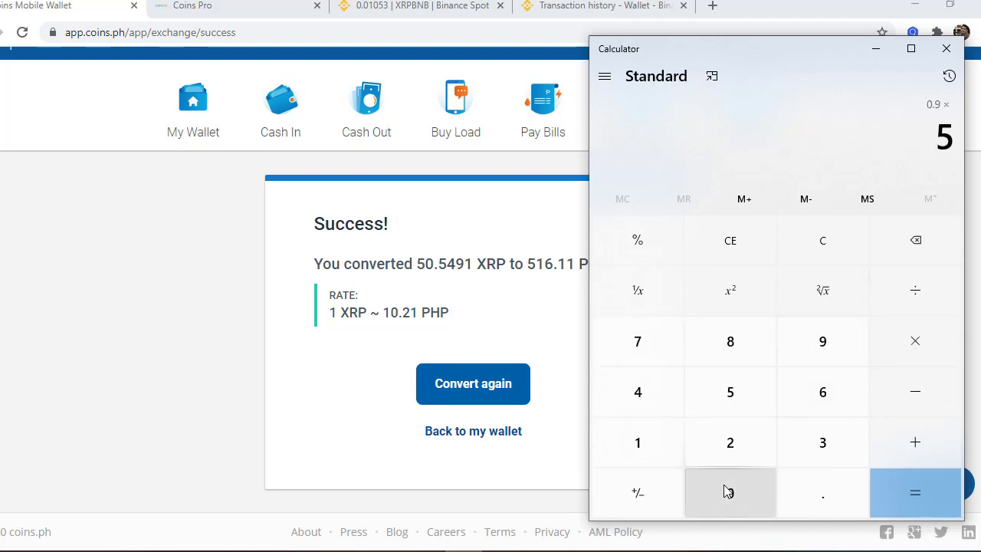
click(729, 487)
click(896, 488)
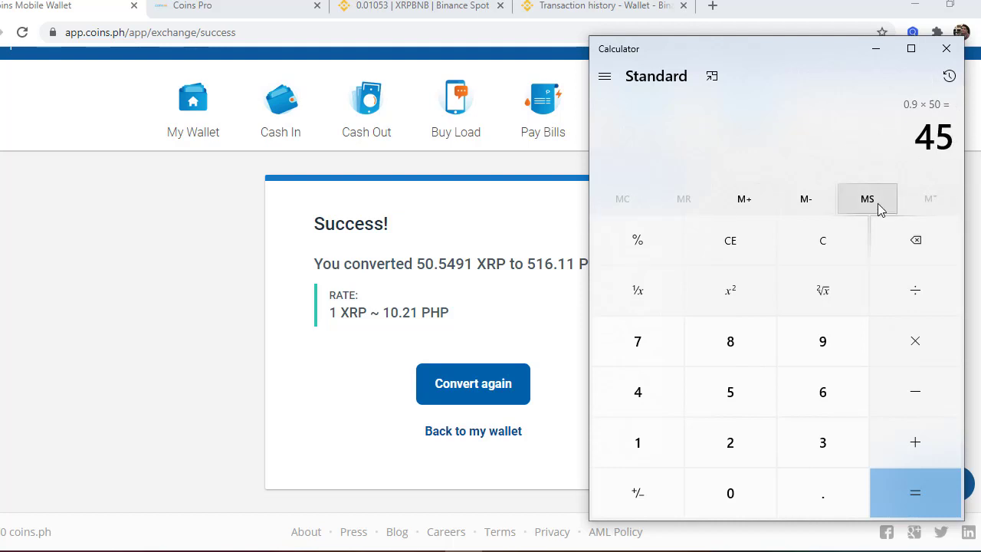
Close Calculator and return from the conversion result to the wallet overview to check the PHP and XRP balances.
click(946, 51)
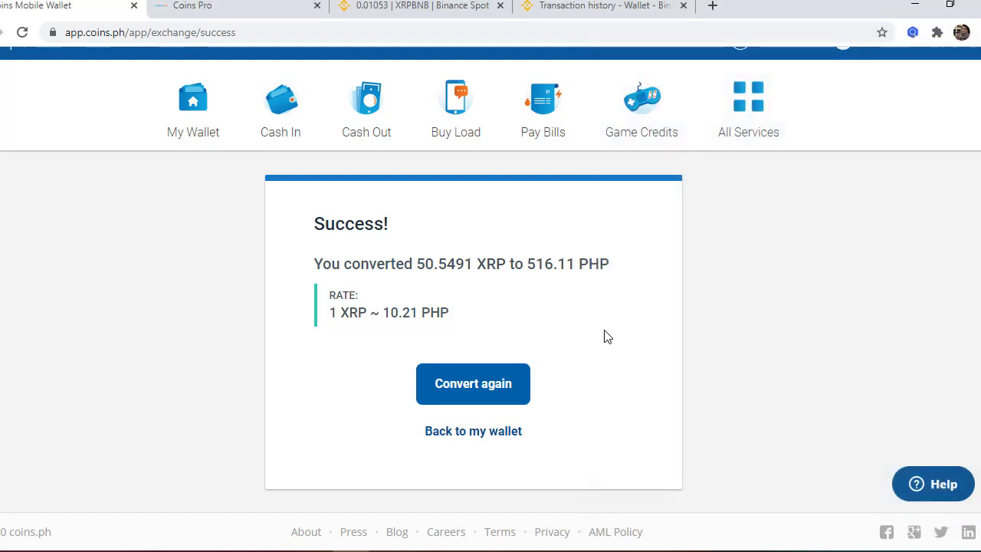
click(455, 433)
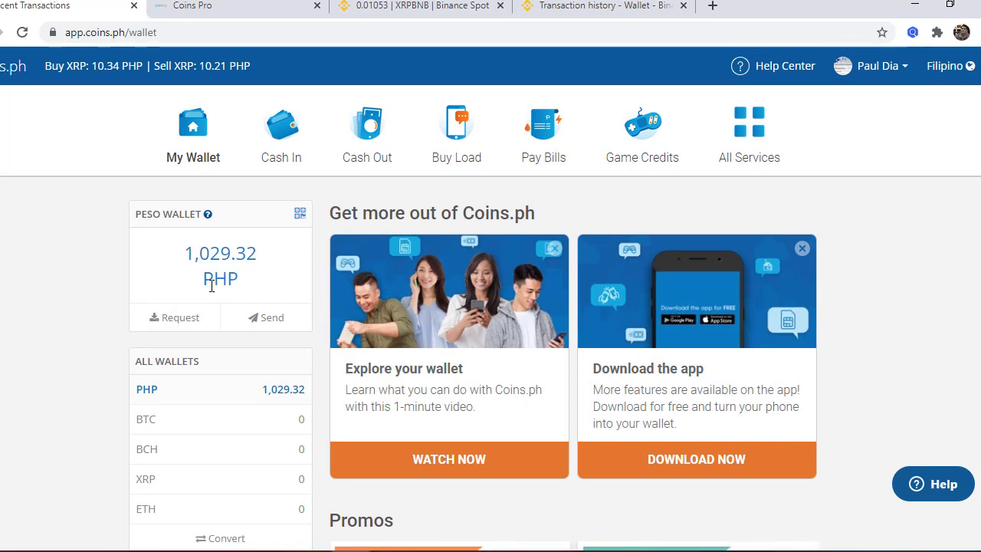
scroll(212, 313, down, 2)
scroll(212, 313, up, 2)
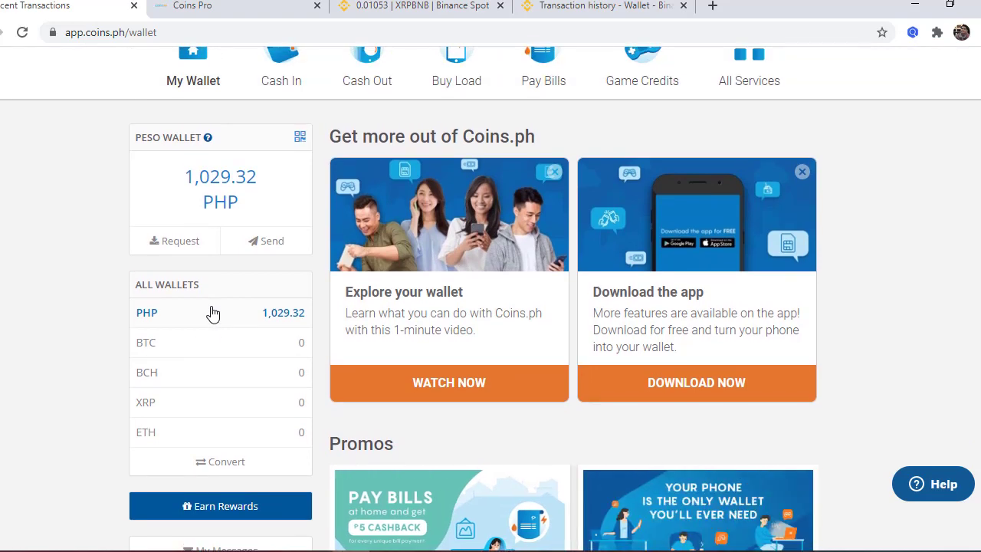
Switch to the Coins Pro trading page and change the displayed market from XRP - PHP to BCH - PHP.
click(247, 6)
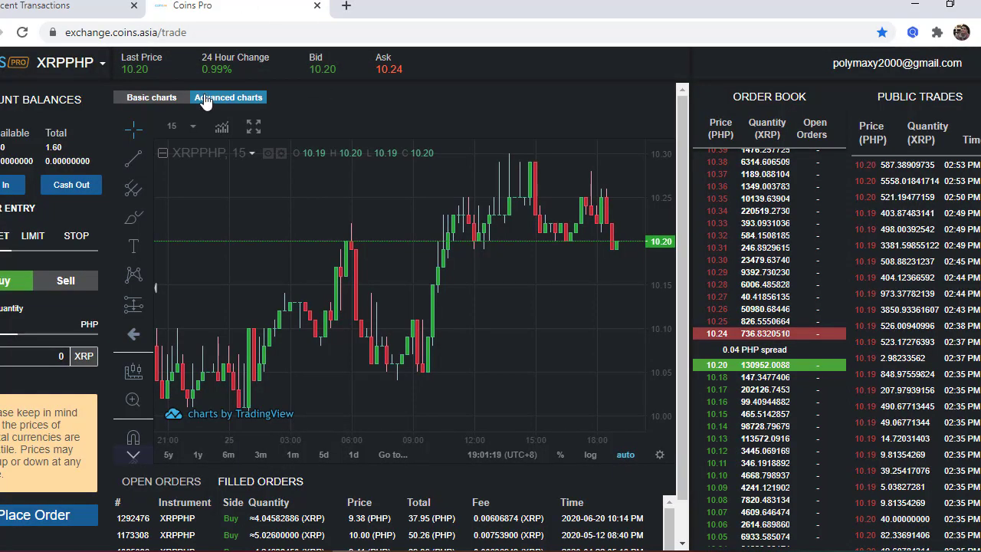
click(100, 66)
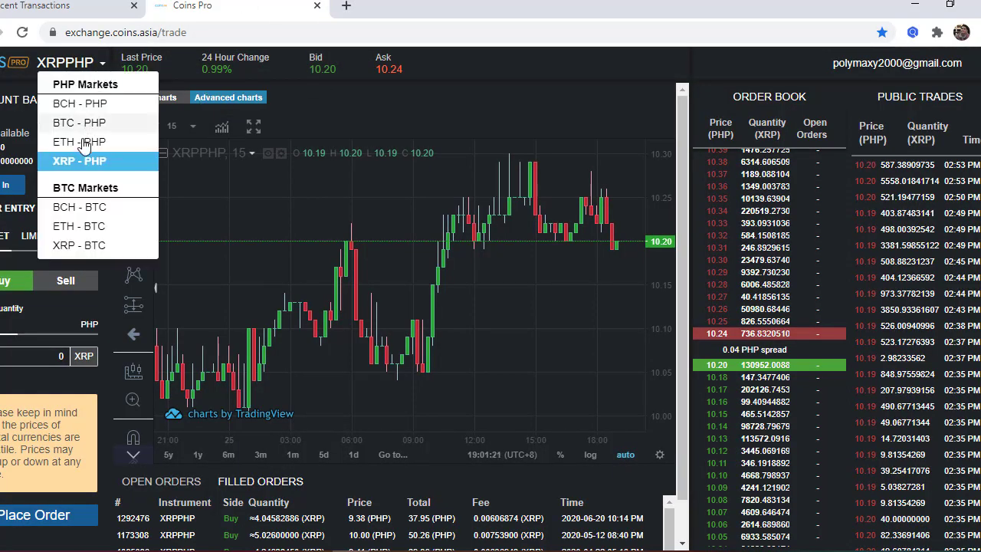
click(81, 104)
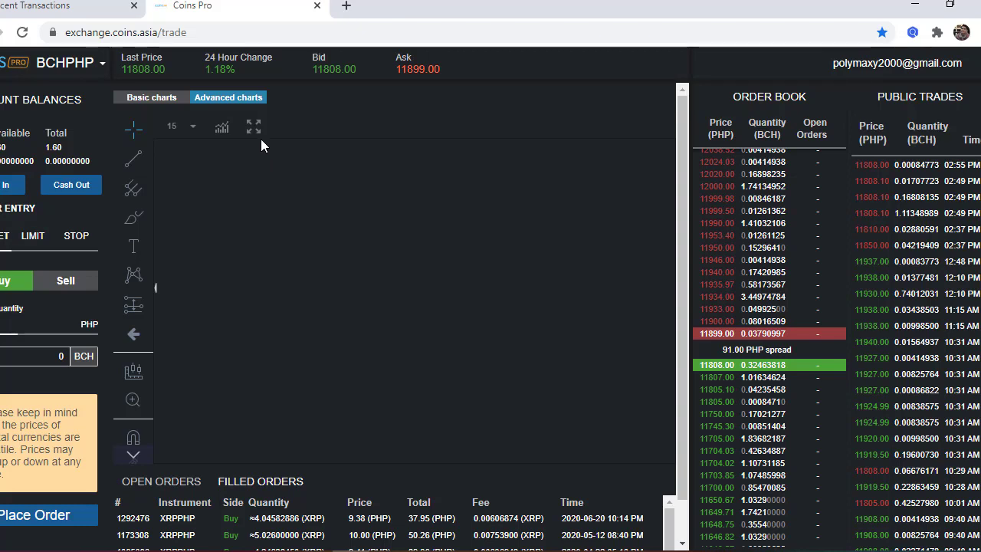
Set the BCH - PHP advanced chart's interval to 5 minute and reload the trading page to get the empty chart drawn.
click(179, 125)
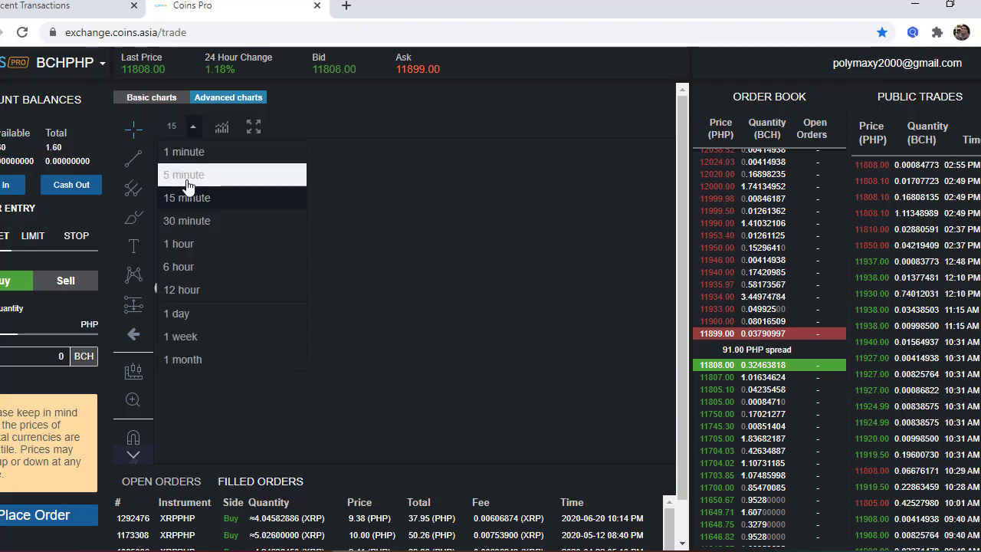
click(188, 187)
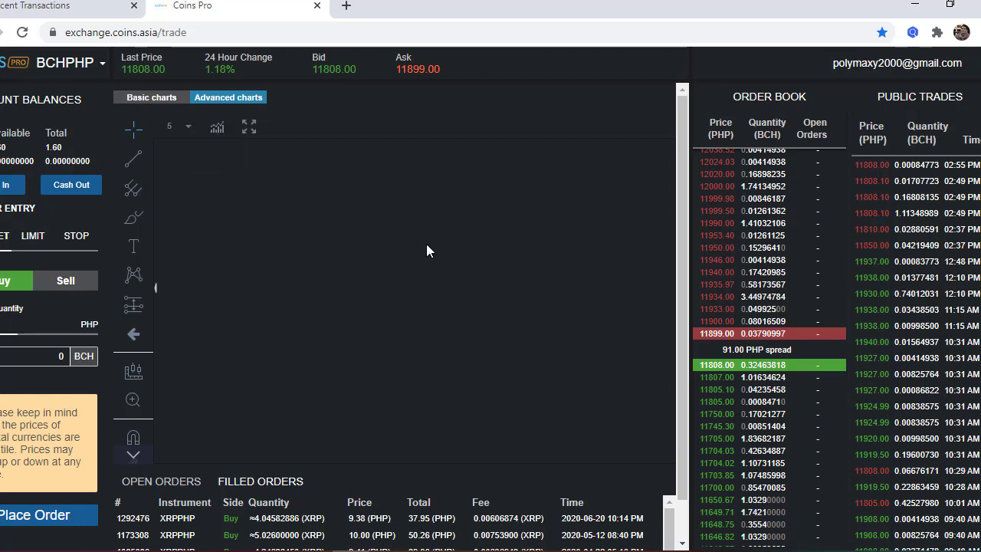
scroll(444, 237, down, 1)
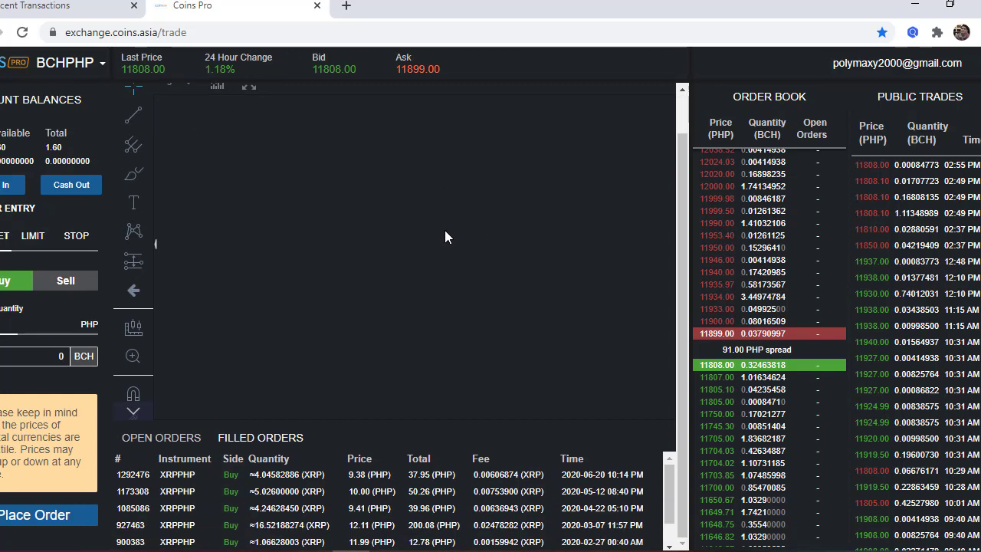
scroll(445, 236, up, 1)
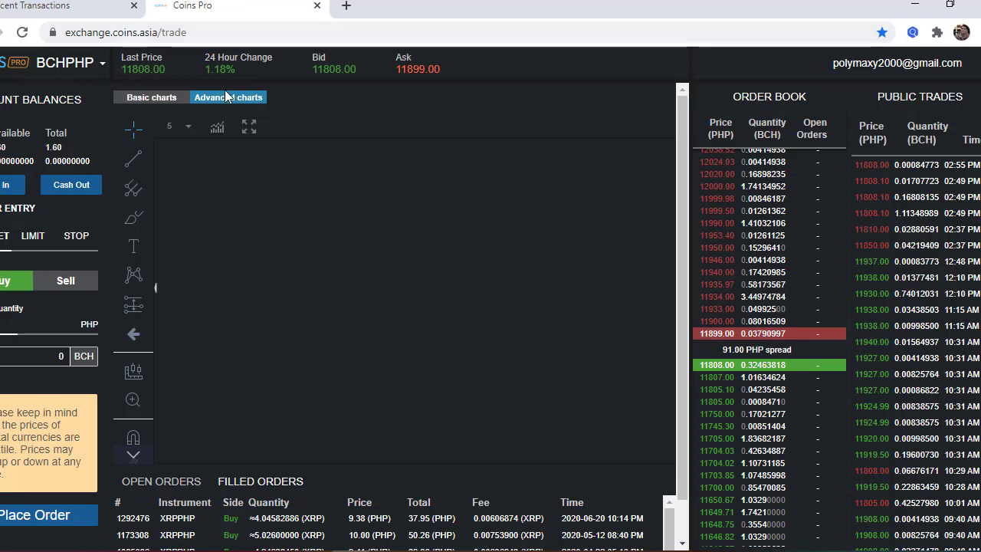
click(21, 35)
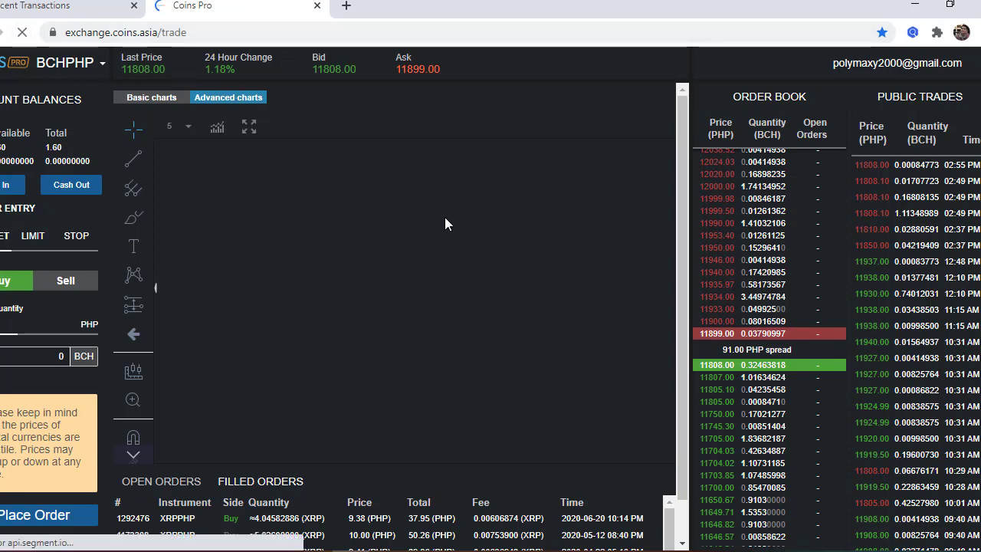